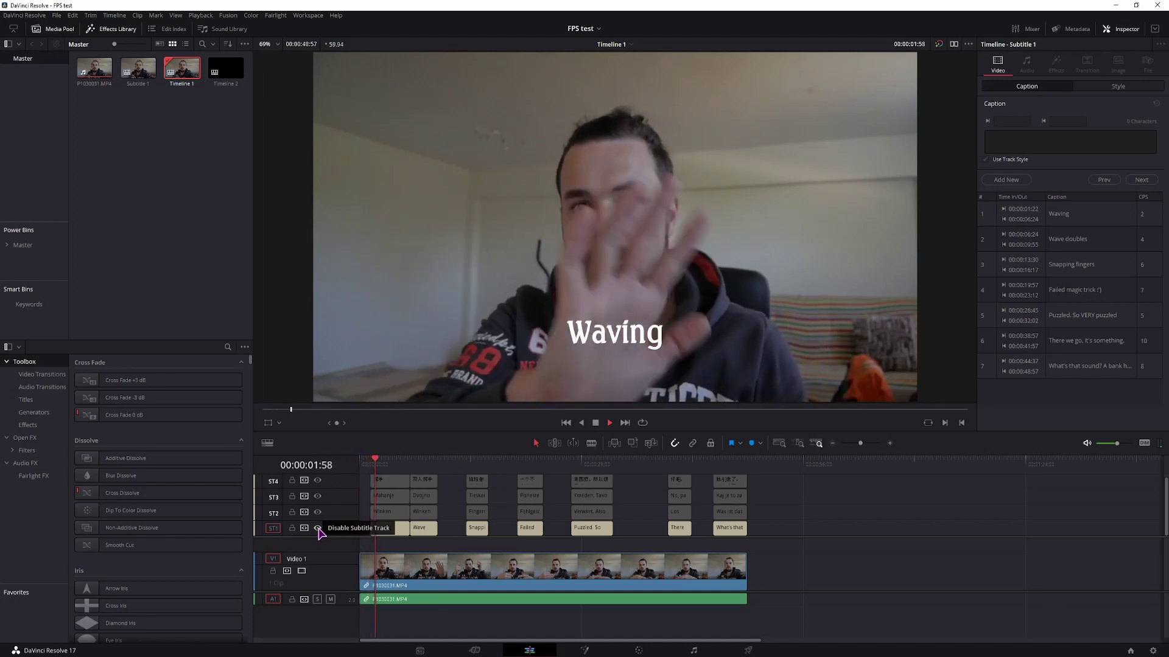
Step: Toggle the ST1–ST4 subtitle tracks to preview each language, finishing on German ST2
click(317, 512)
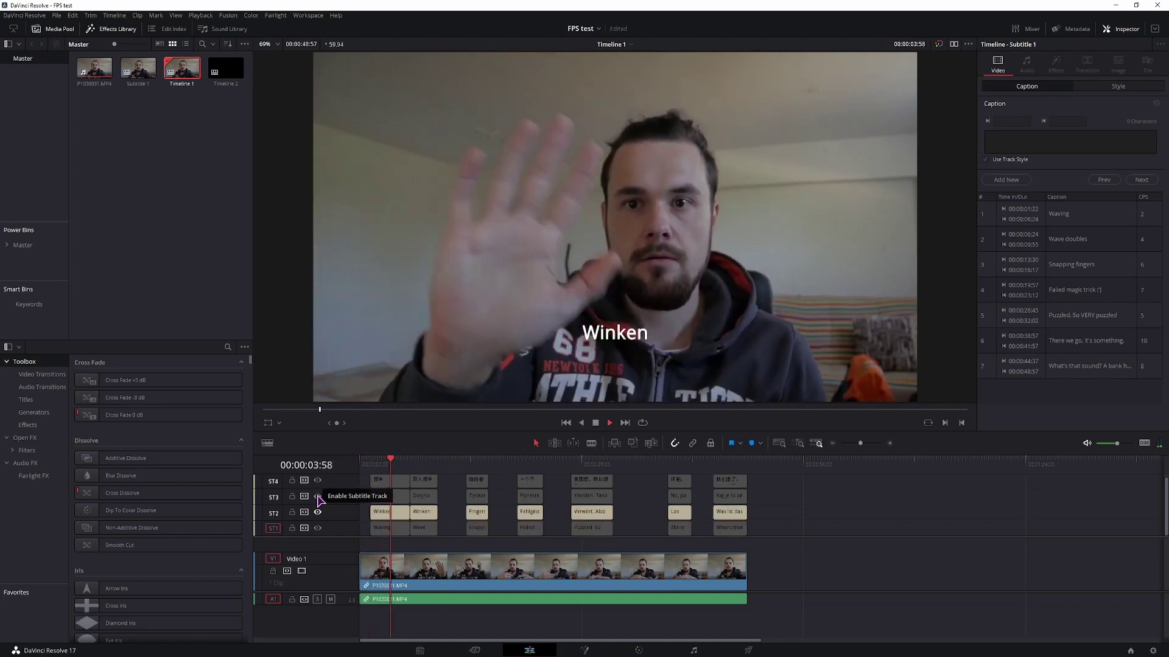
click(317, 480)
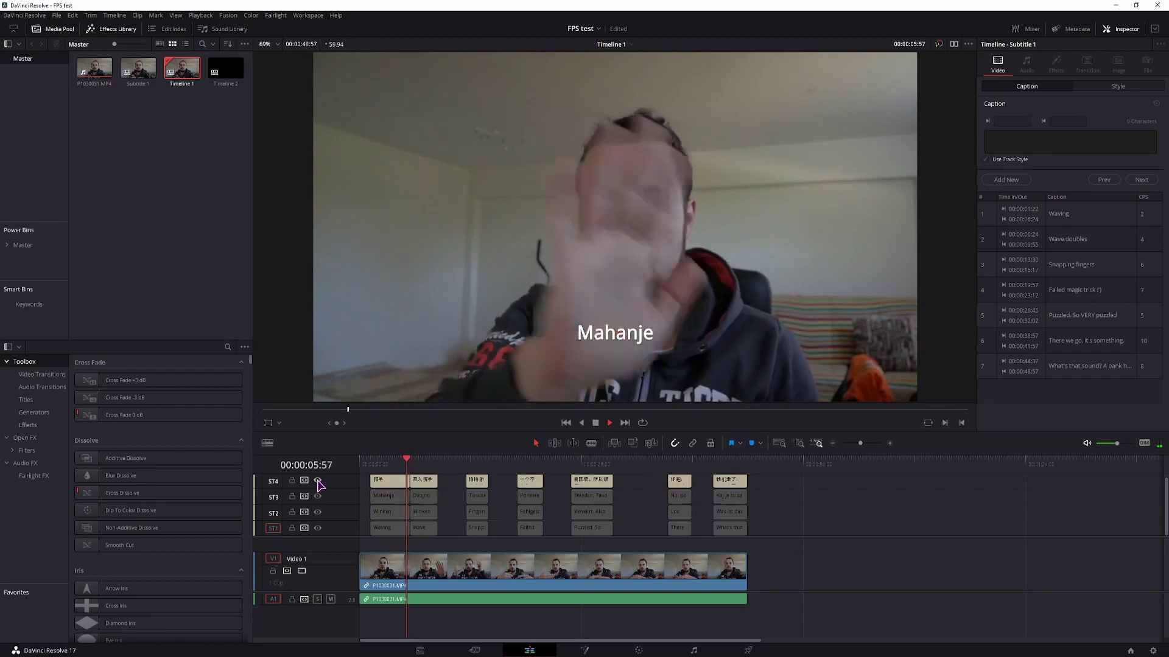
click(317, 511)
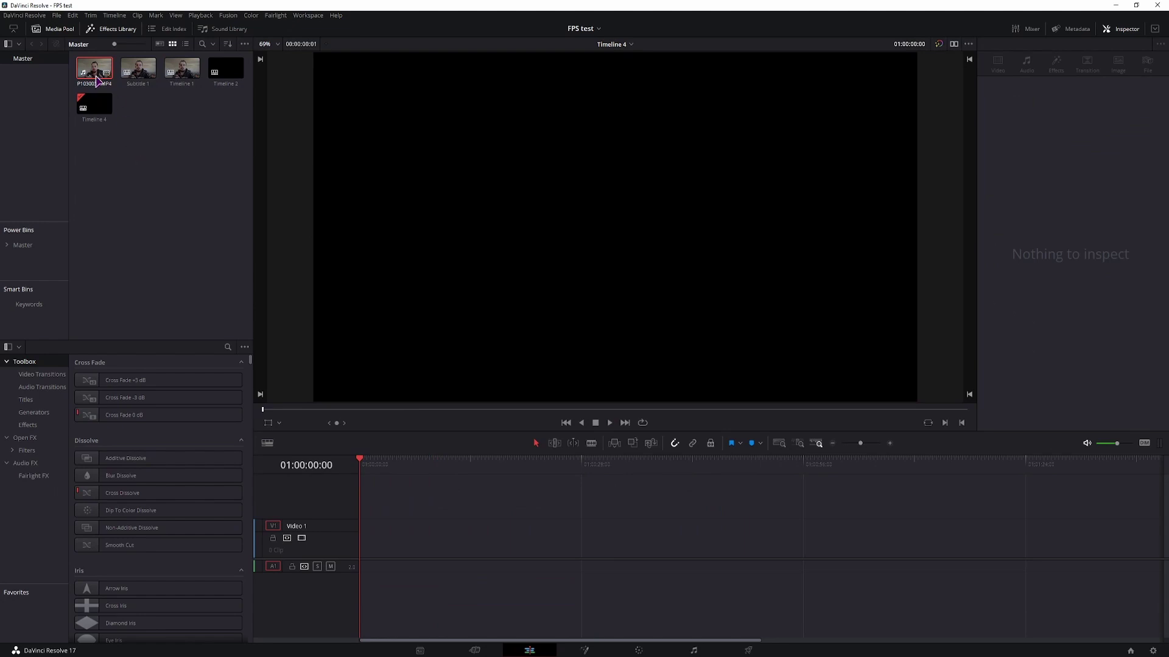
Step: Place P1030031.MP4 at the start of Timeline 4 and select its A1 audio clip
mouse_move(95, 69)
mouse_down()
mouse_move(390, 558)
mouse_move(363, 558)
mouse_up()
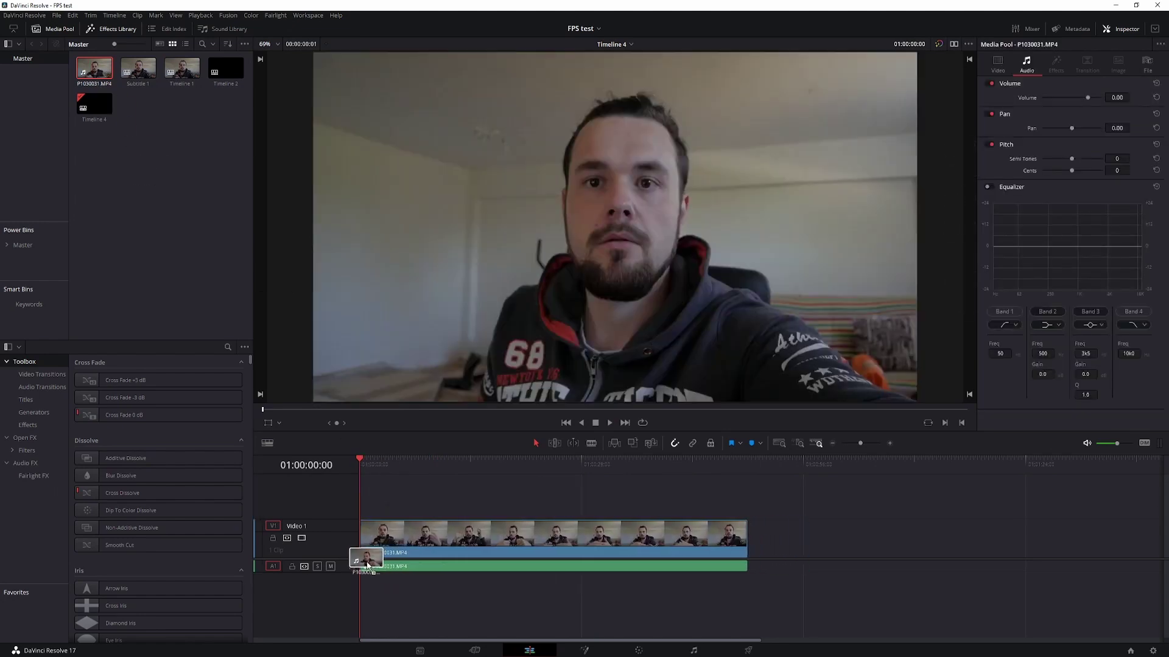
click(411, 541)
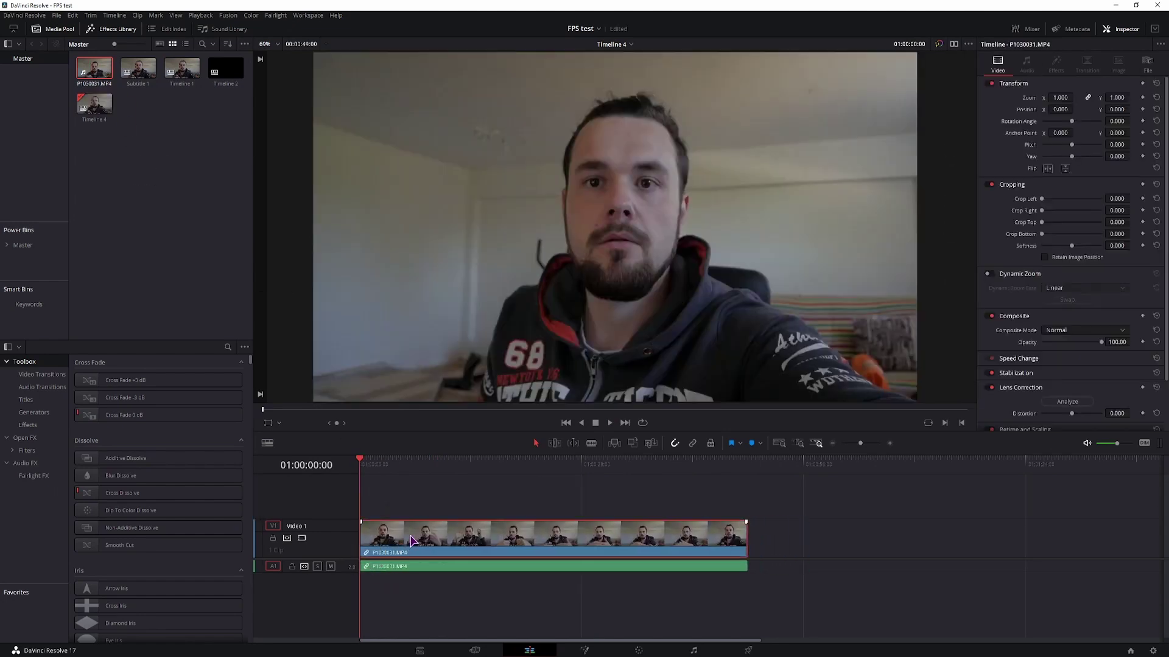
click(413, 572)
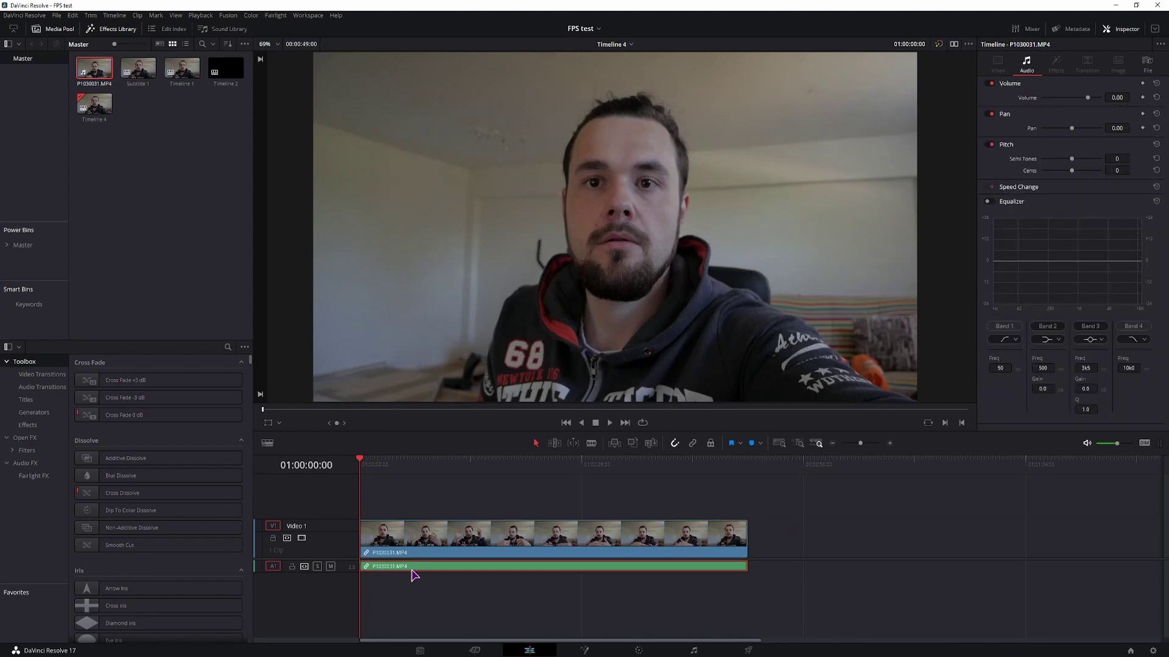
Step: Add an empty subtitle track, enlarge A1 to show the waveform, and park the playhead at the wave
right_click(329, 503)
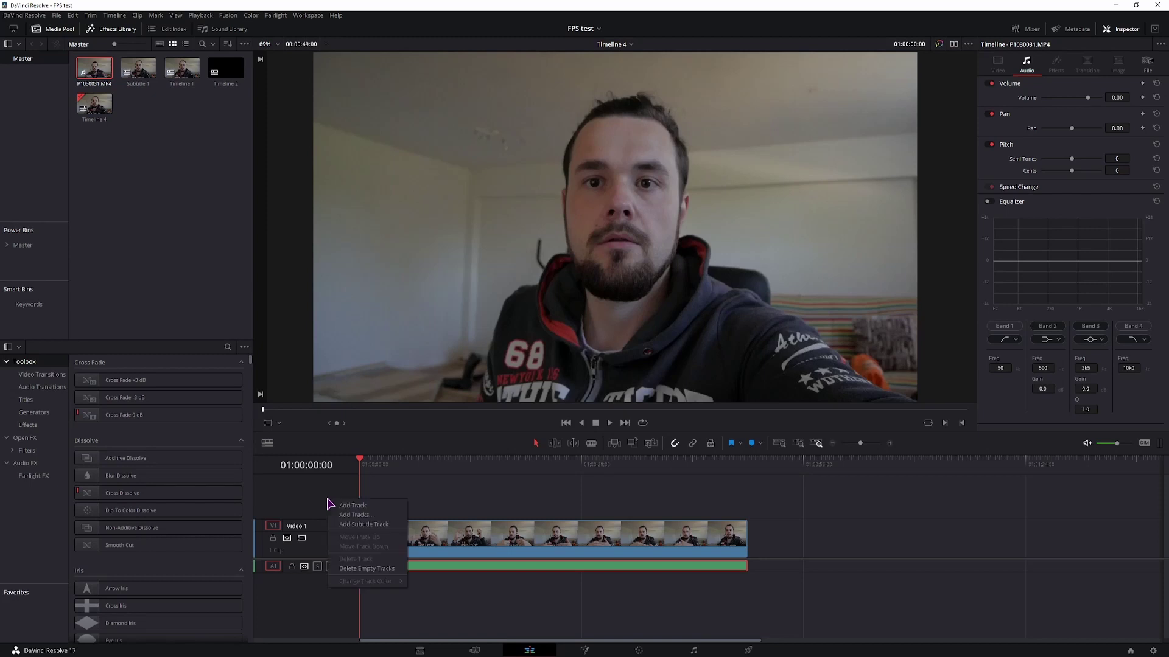
click(363, 525)
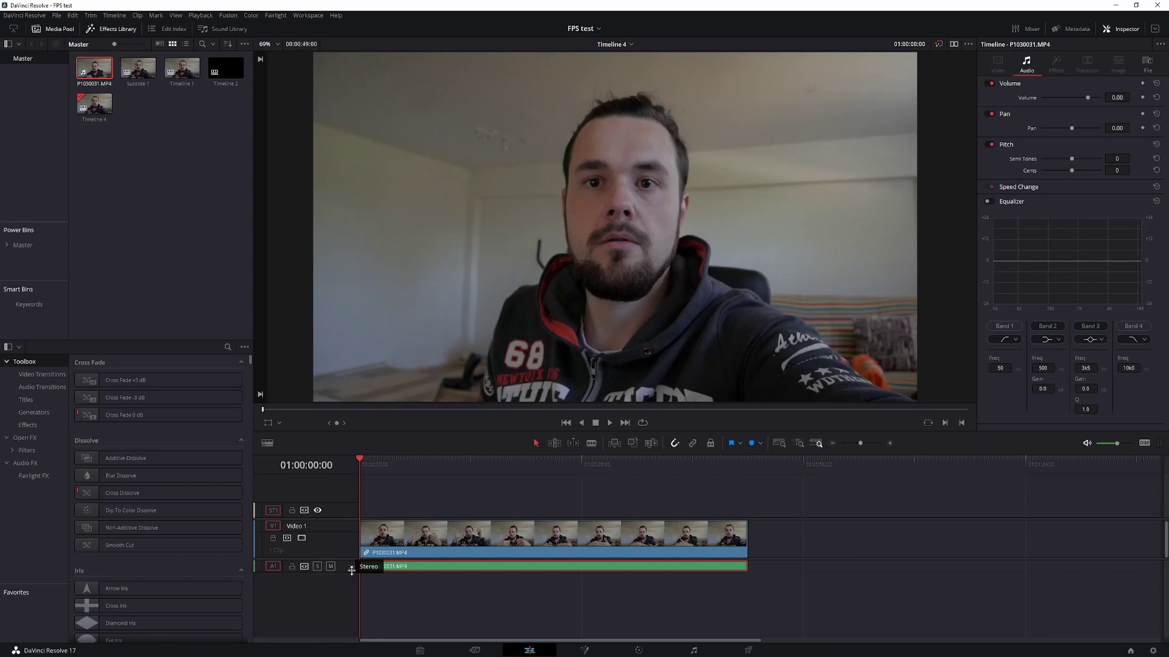
drag(352, 571, 348, 595)
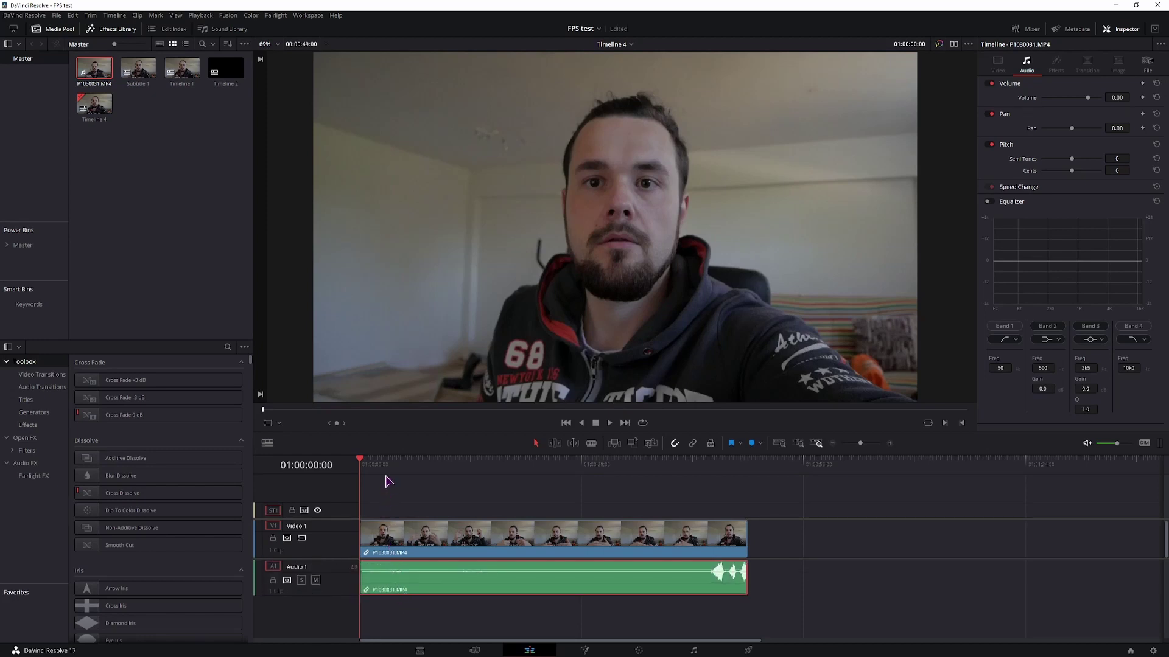
mouse_move(386, 479)
mouse_down()
mouse_move(374, 476)
mouse_move(391, 476)
mouse_up()
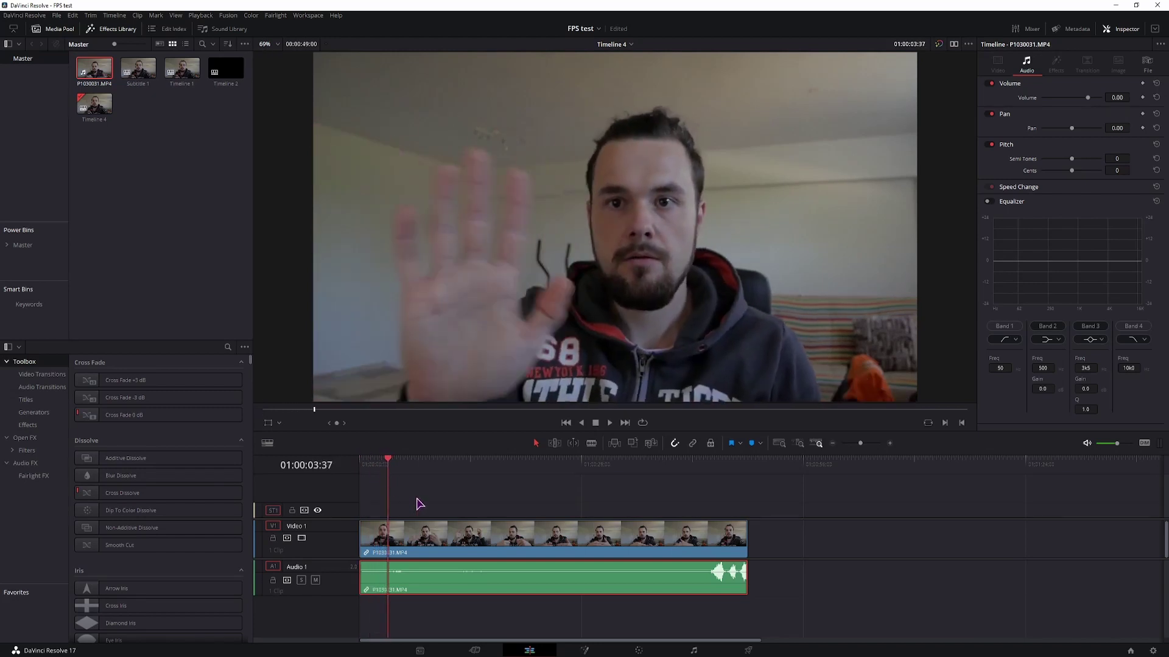
click(417, 618)
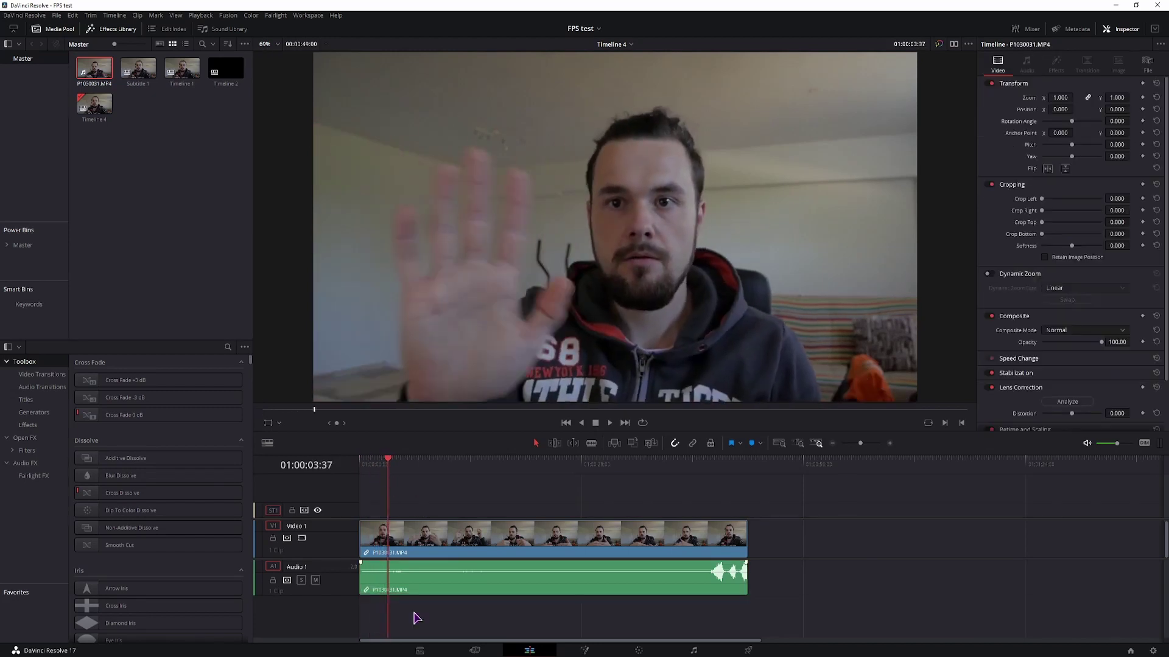
Step: Create a caption on ST1 at the playhead and trim it to end sooner
click(340, 515)
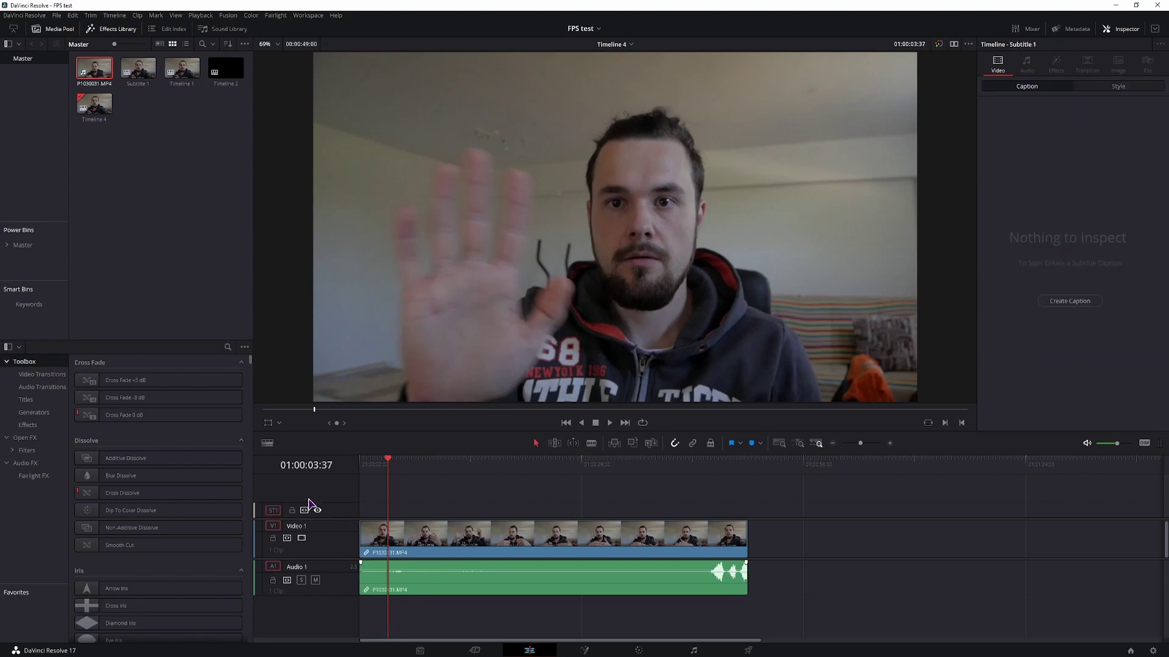
click(1070, 301)
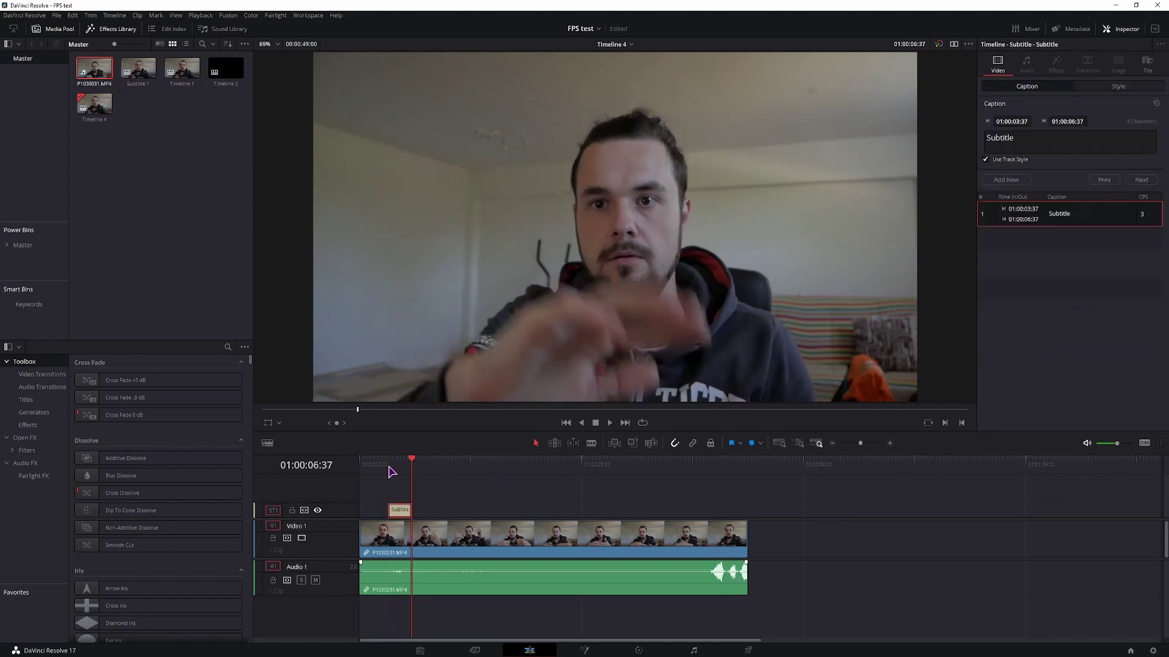
click(408, 510)
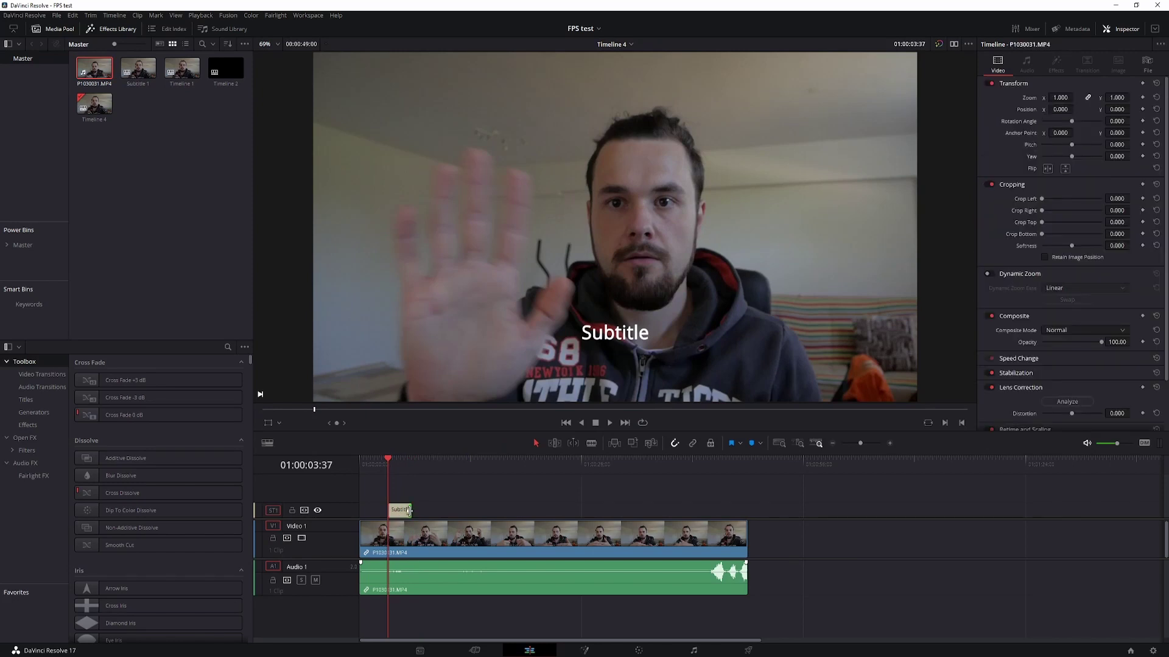
scroll(408, 510, up, 1)
scroll(418, 510, up, 2)
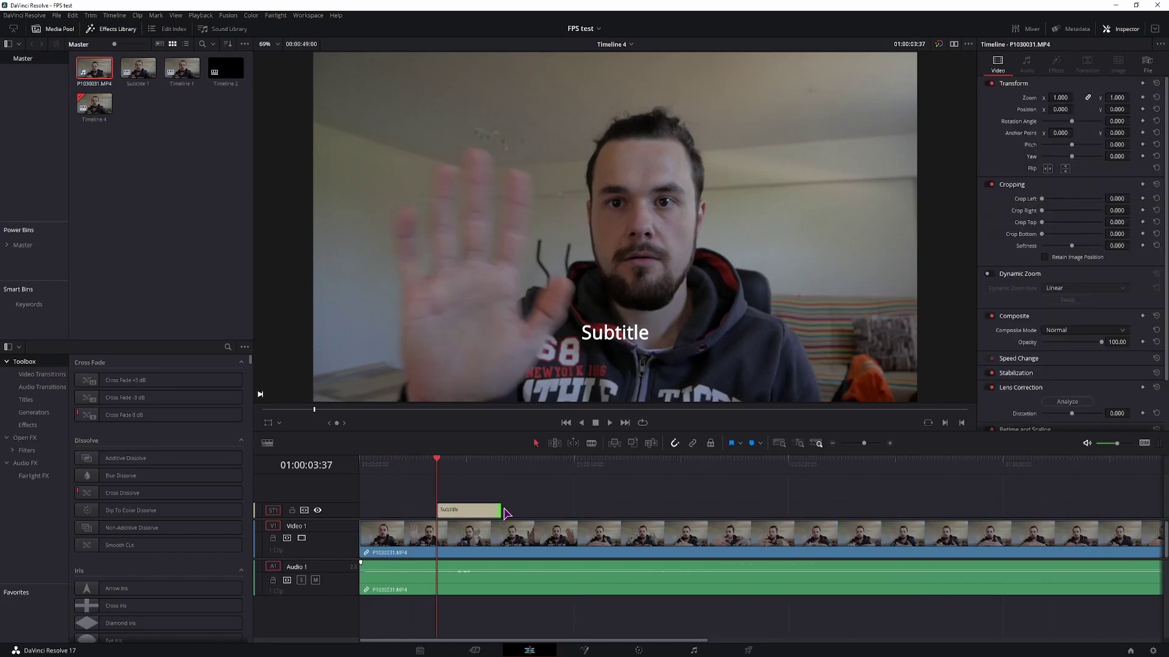
drag(497, 510, 478, 510)
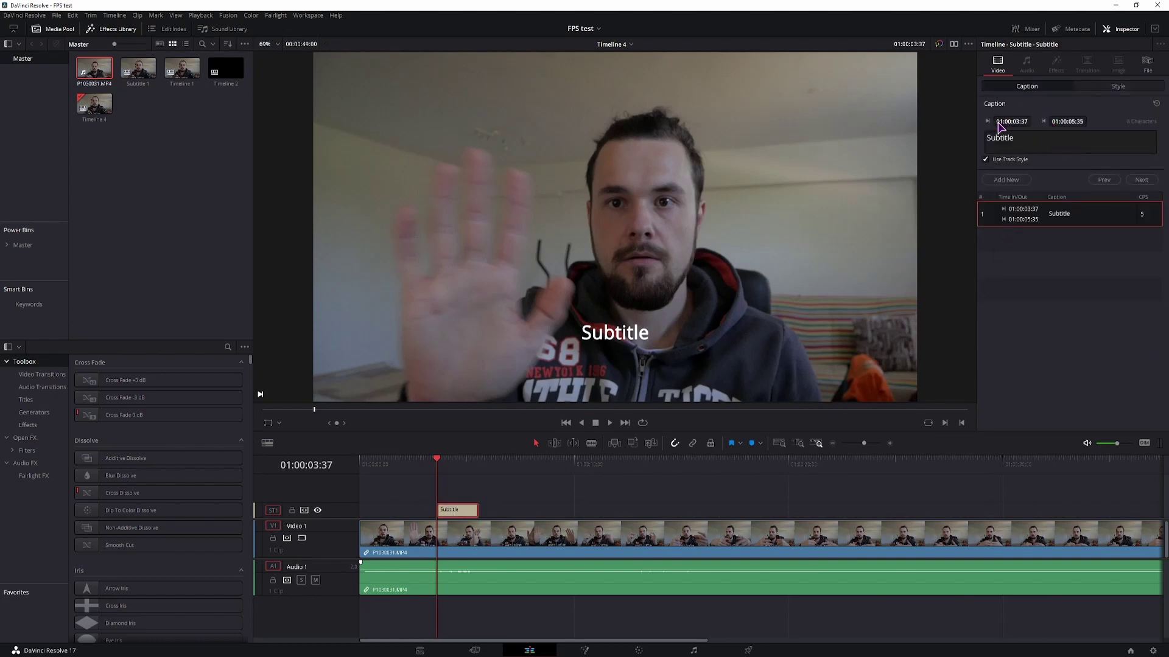
Step: Replace the caption's default text with 'Waving'
click(1015, 121)
click(1004, 140)
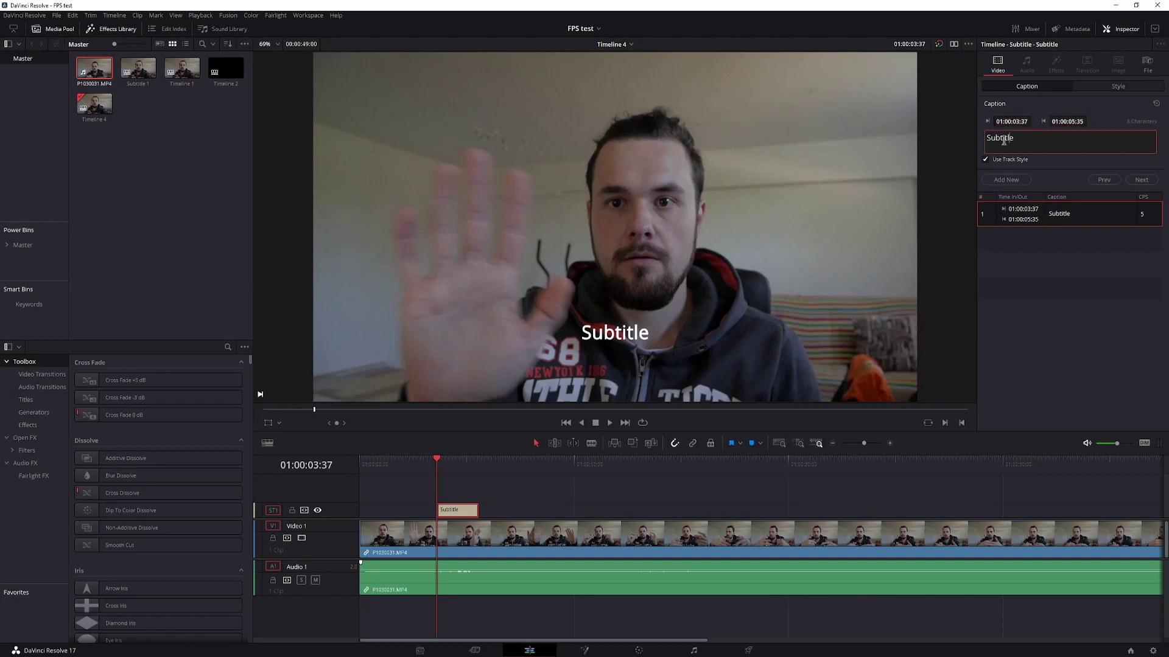
key(ctrl+a)
text(Waving)
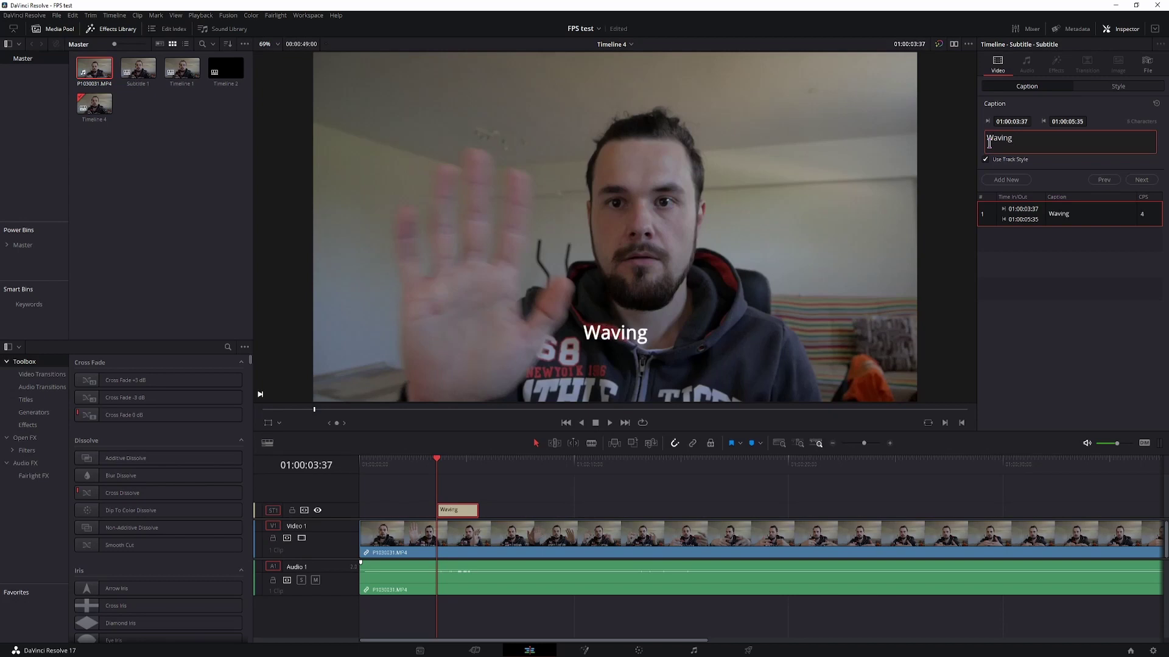
click(496, 469)
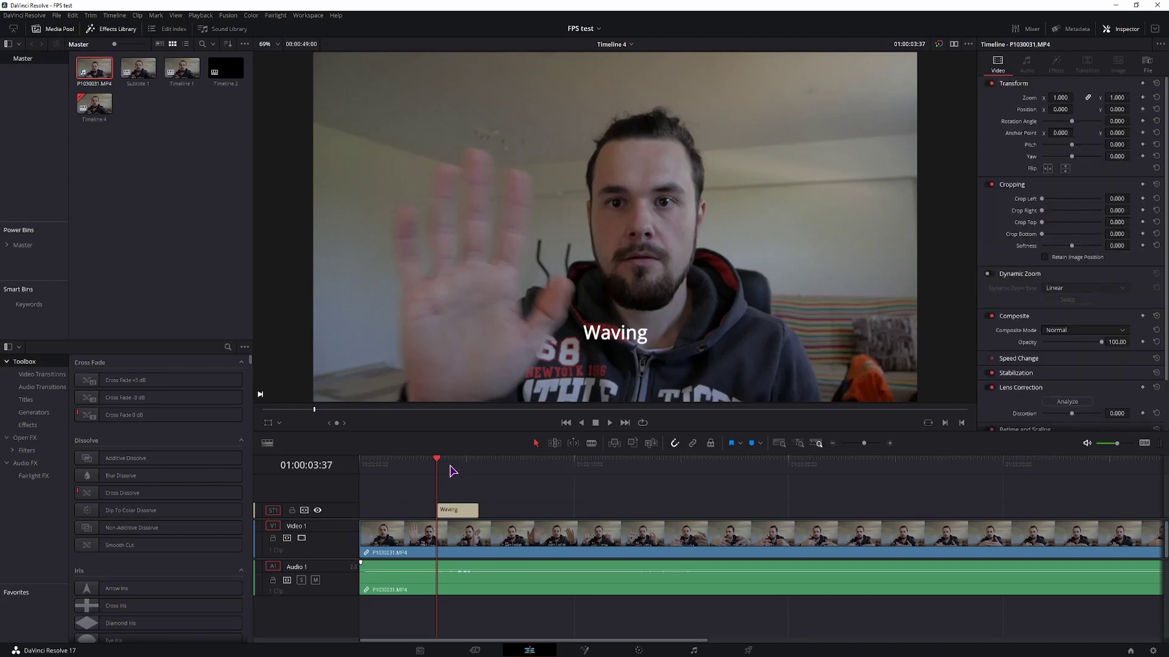
Step: Add a second default 'Subtitle' caption on ST1 from 01:00:09:40 to 01:00:12:40
drag(451, 470, 557, 473)
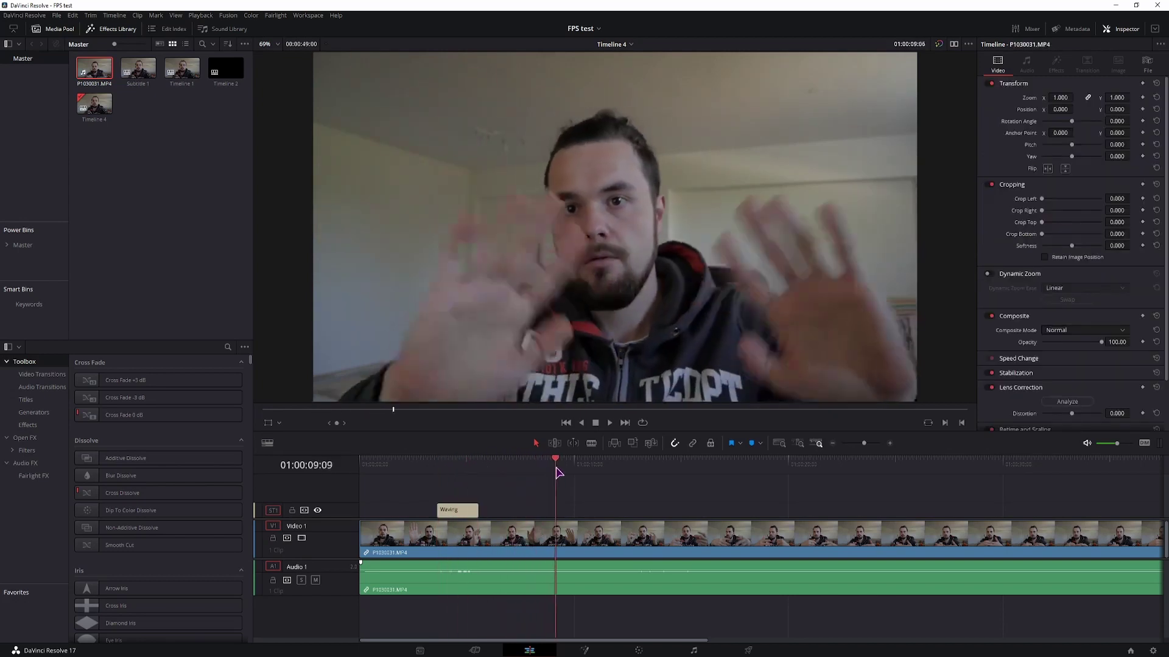
key(space)
click(348, 512)
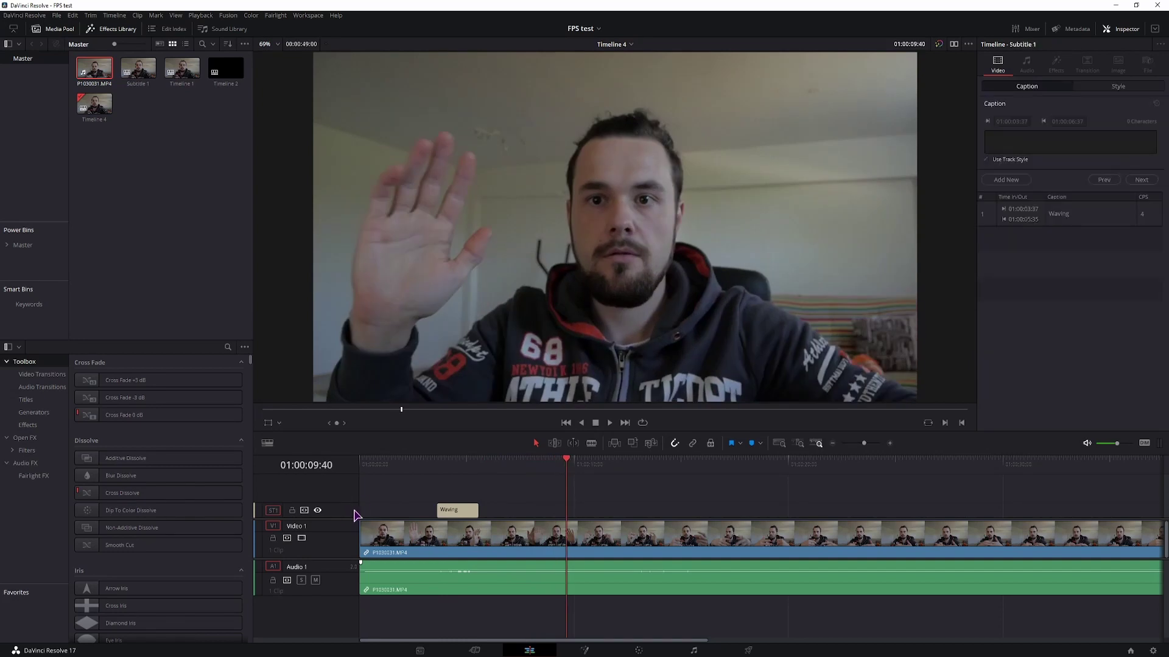
click(1010, 180)
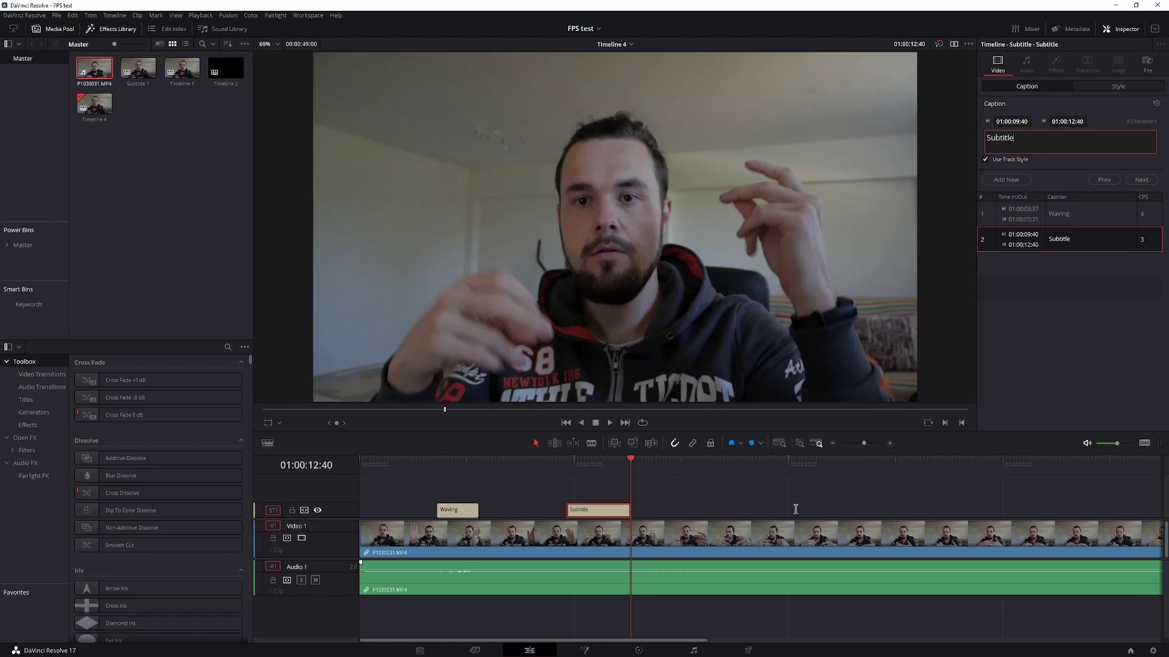
click(671, 506)
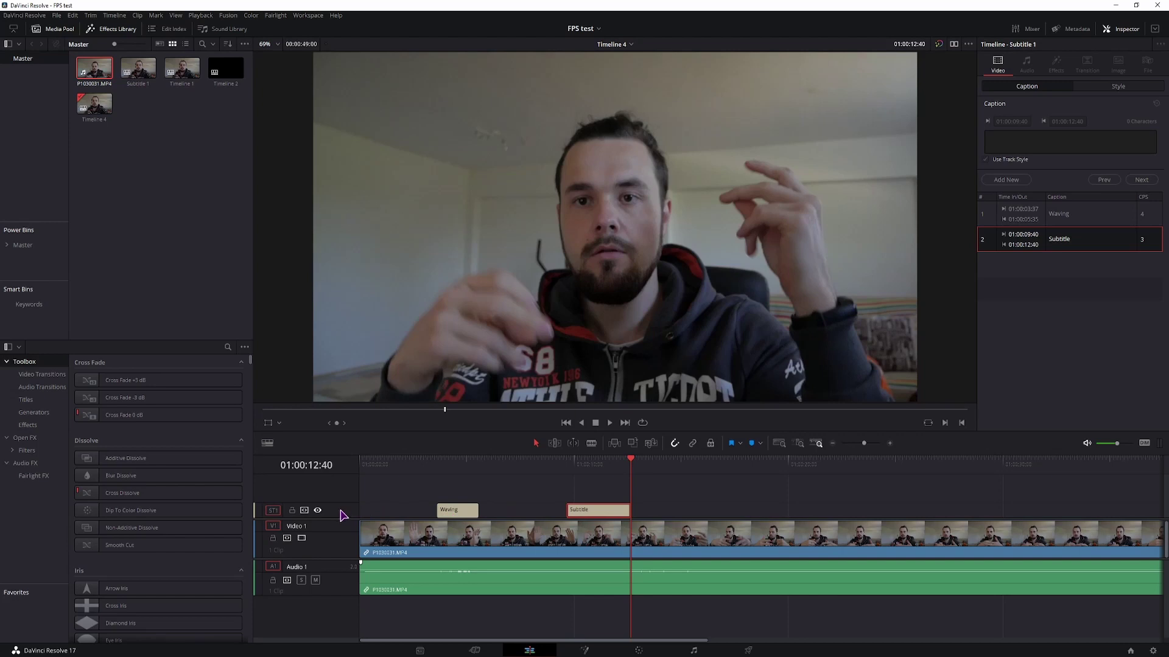
Step: In the subtitle Style settings, disable Stroke and enable a wider blue Background
click(1118, 87)
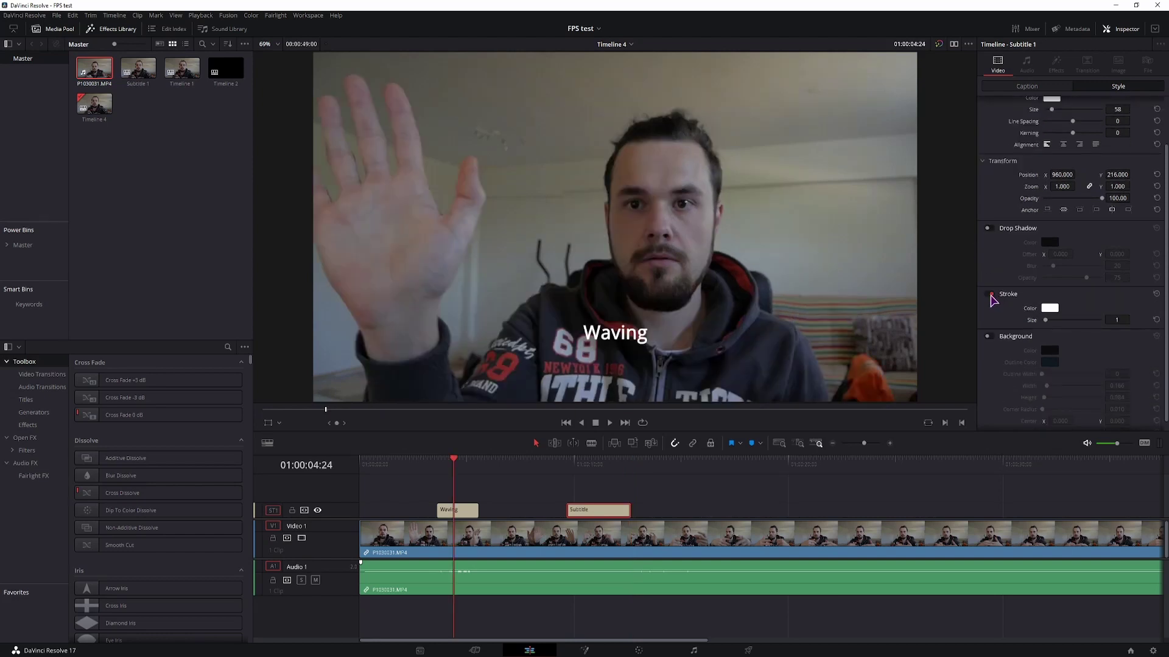
click(990, 294)
click(990, 336)
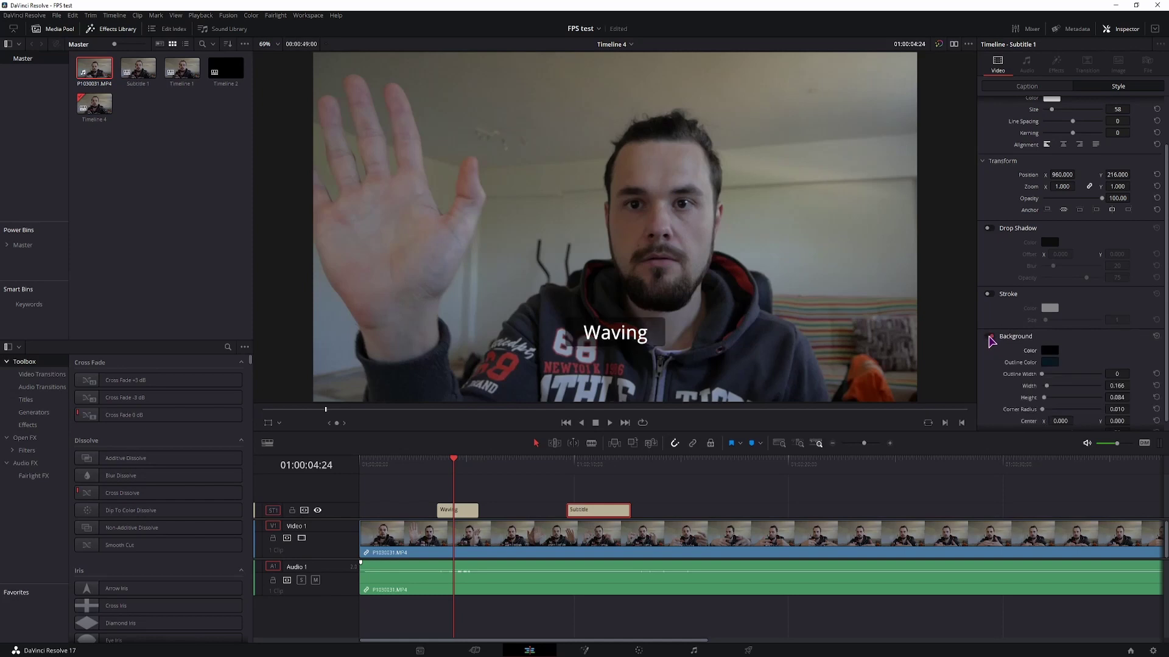
click(1050, 351)
click(645, 396)
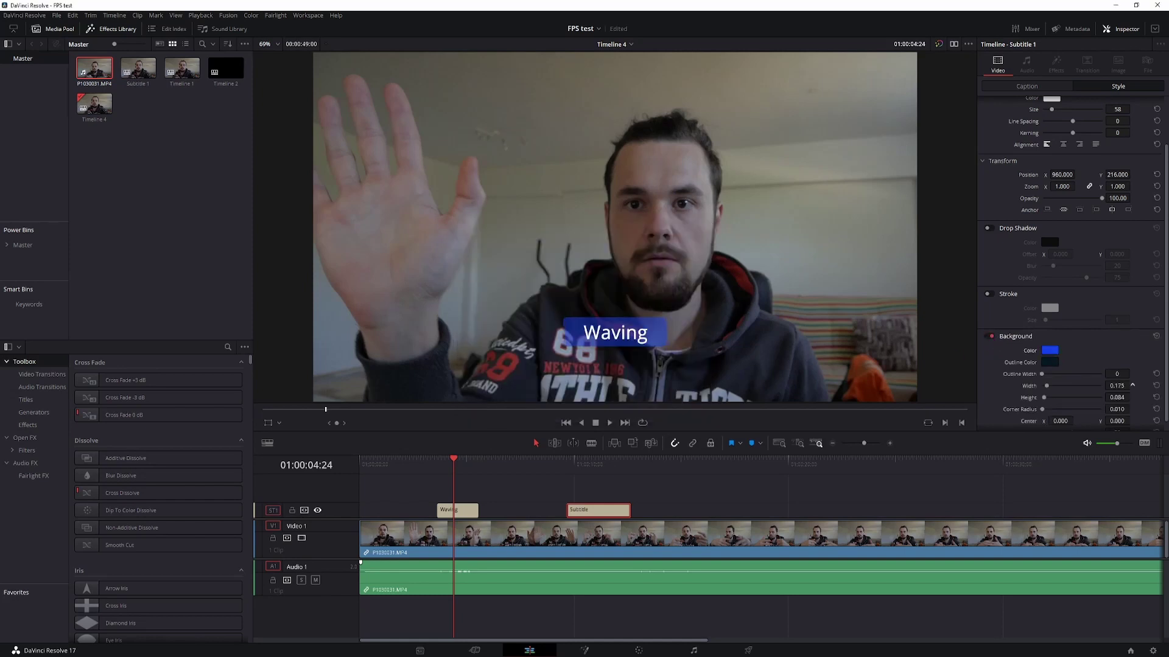
mouse_move(1117, 386)
mouse_down()
mouse_move(1132, 386)
mouse_move(1132, 397)
mouse_up()
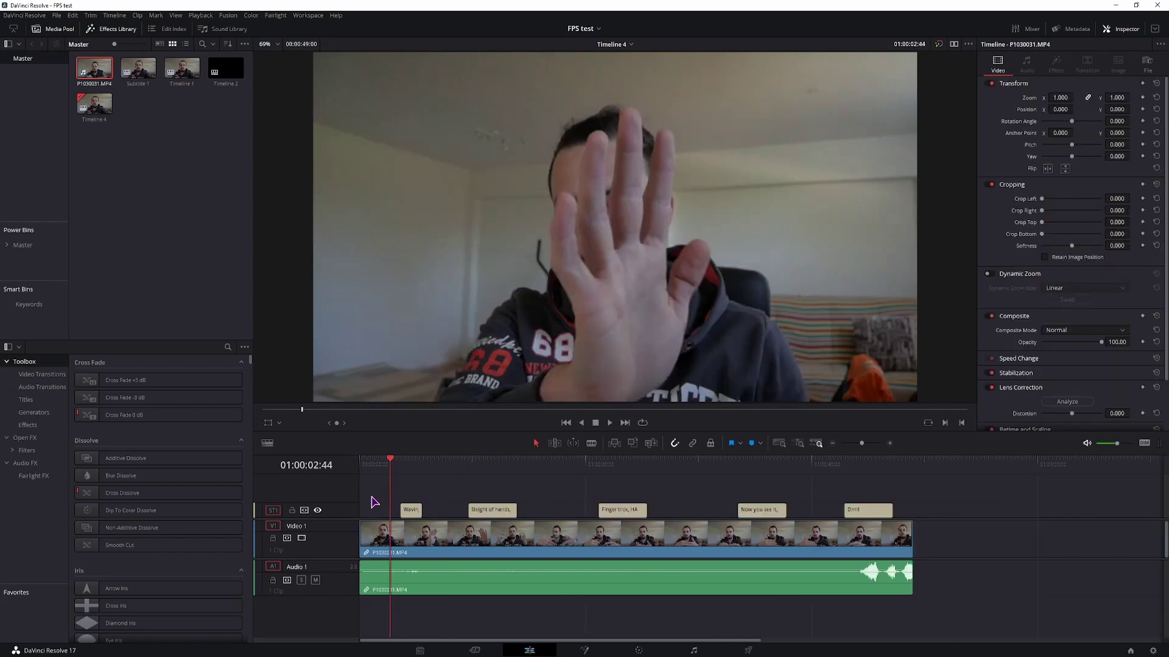
Step: Add subtitle track ST2, Alt-drag copies of all five ST1 captions onto it, and show it
right_click(334, 499)
click(365, 518)
drag(397, 492, 883, 512)
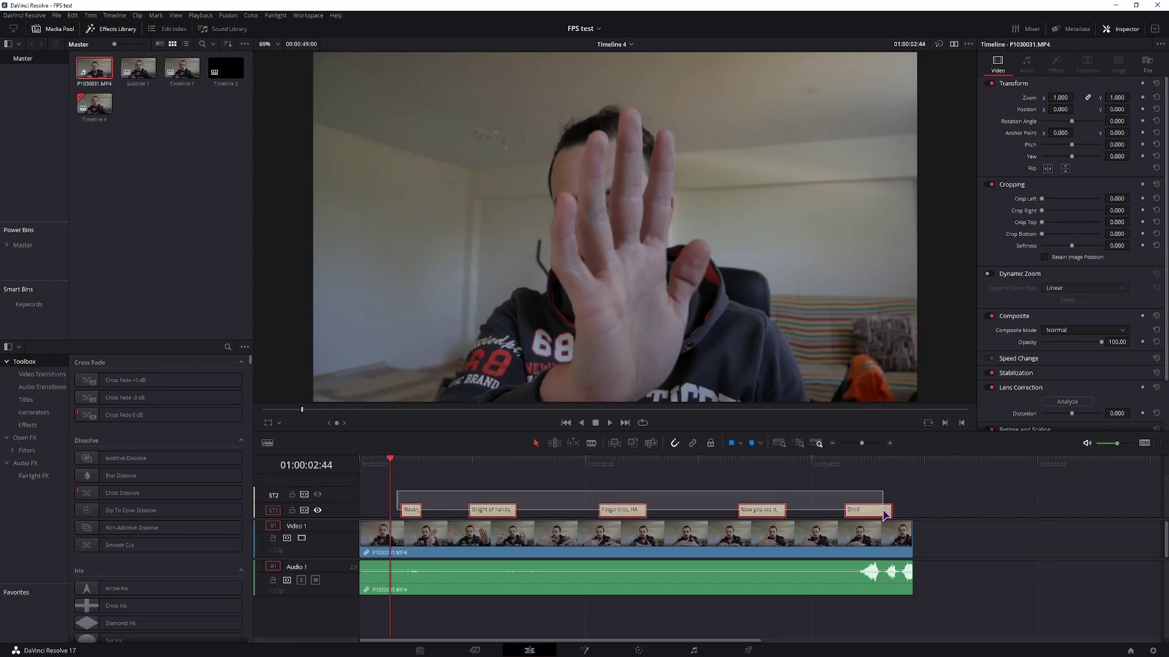
drag(858, 514, 860, 503)
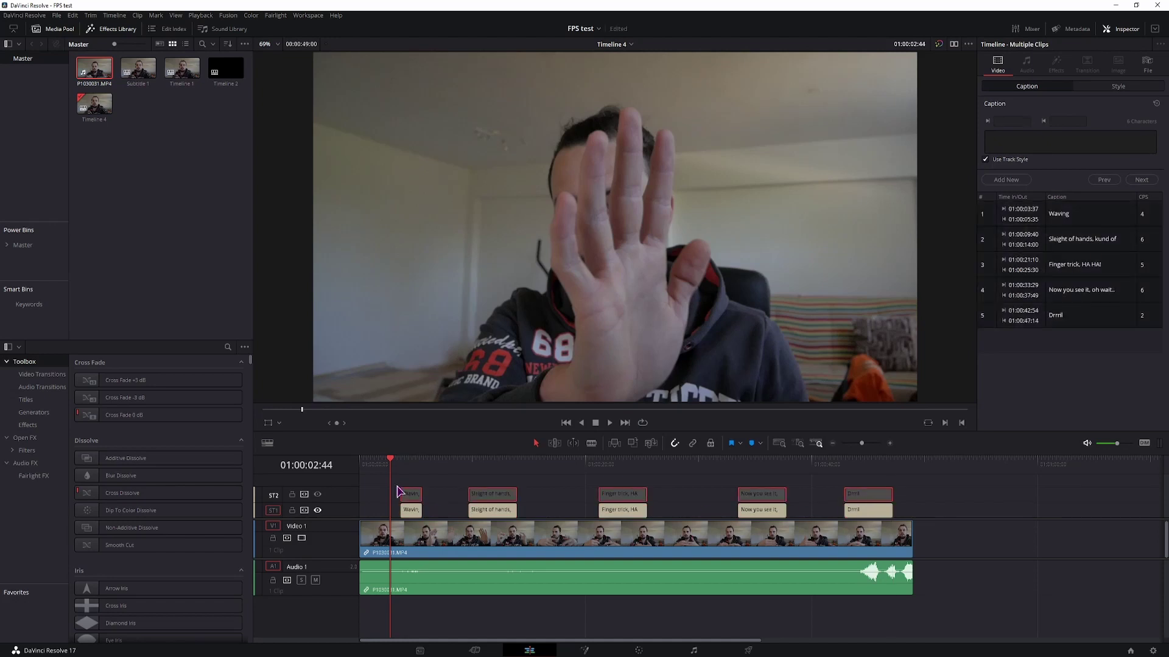
click(318, 495)
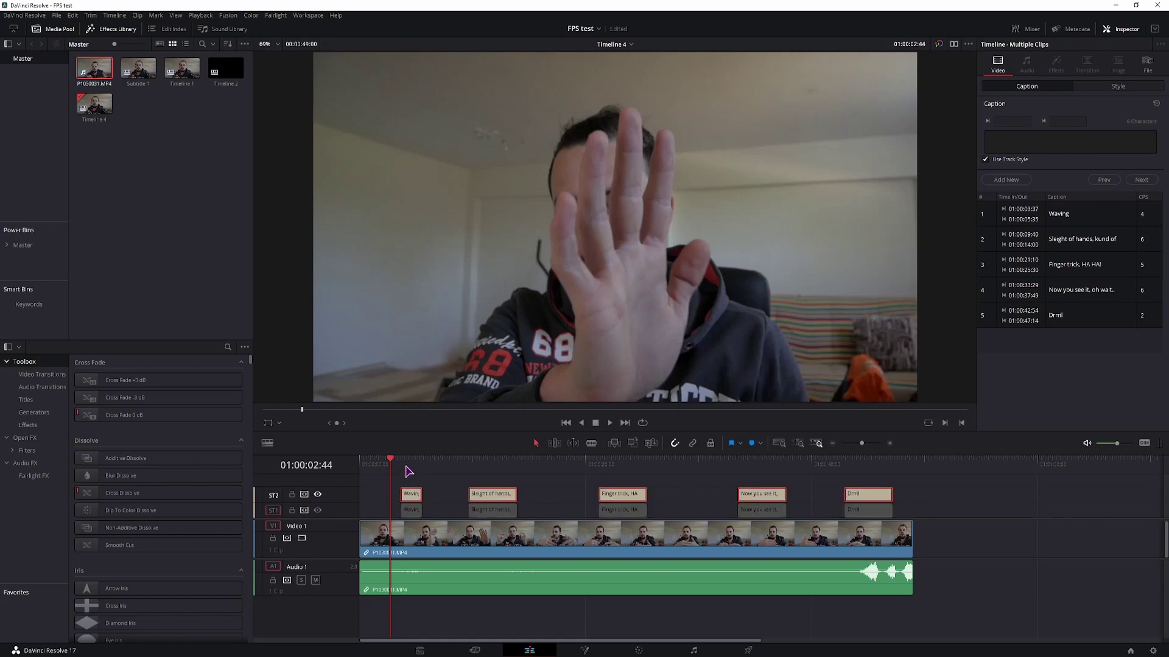
Step: Compare English ST1 and German ST2 in the viewer, ending on the German 'Winken' caption
click(409, 464)
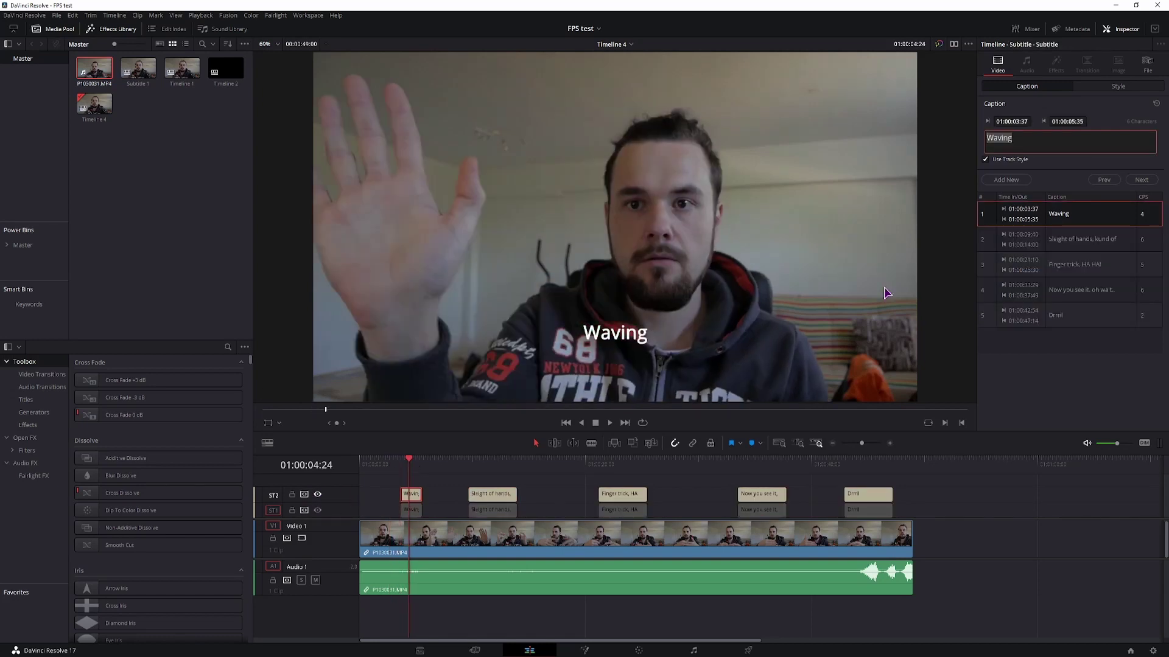
click(318, 510)
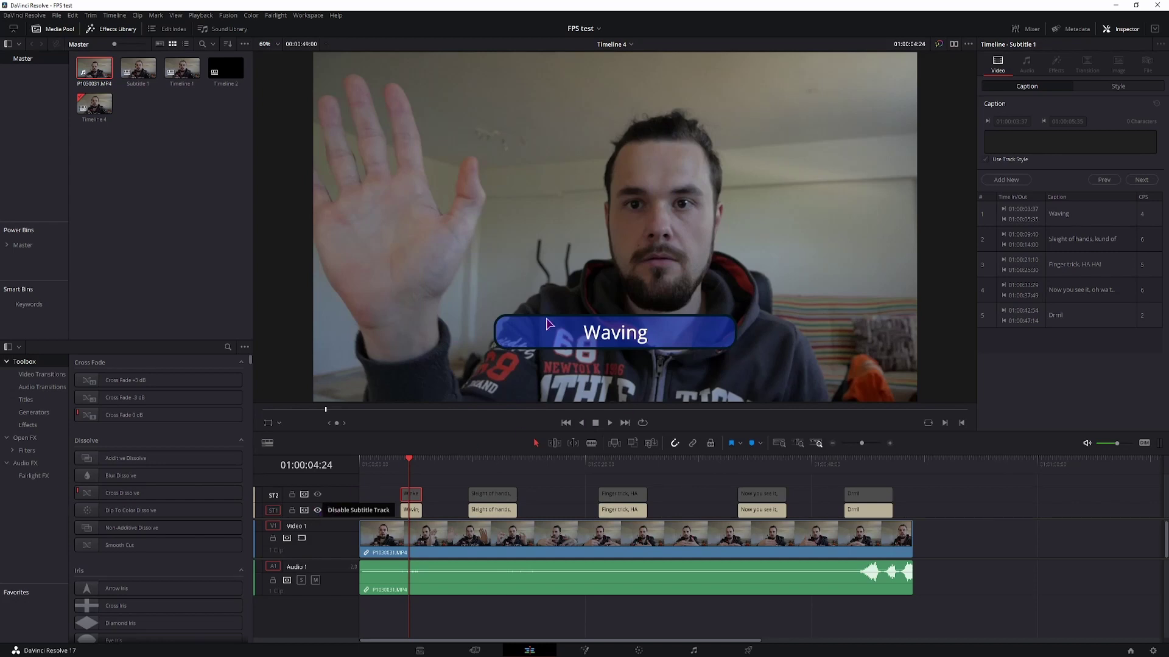
click(317, 495)
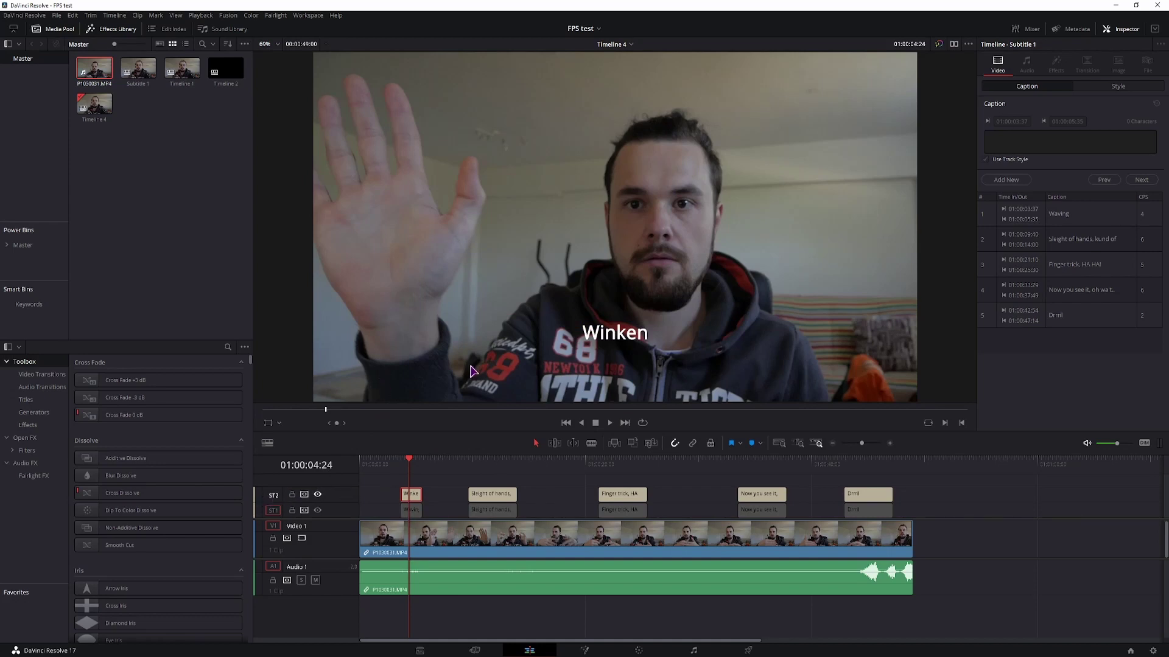
click(1118, 88)
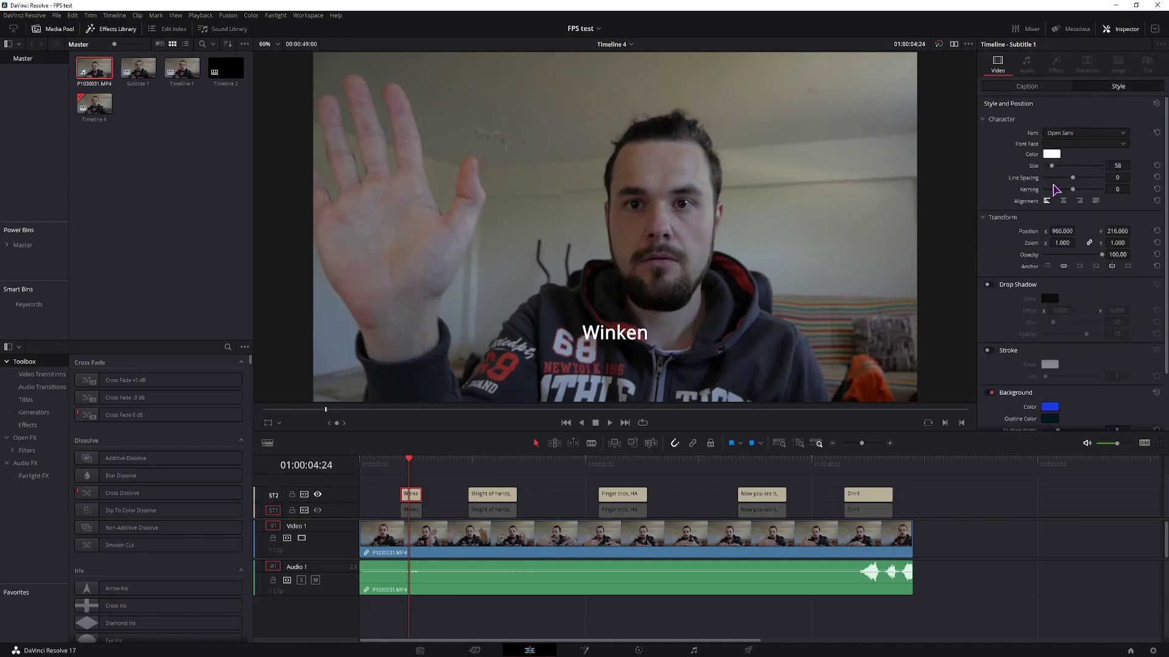
click(1048, 88)
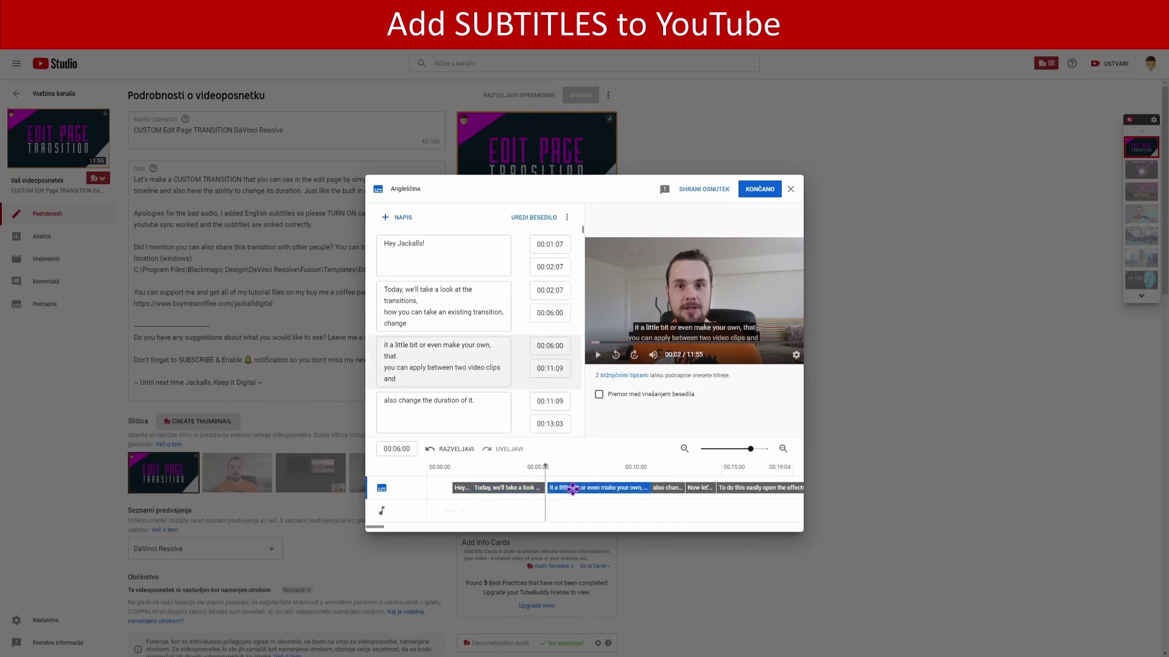
Step: Drag the 'Today…' caption block later so it runs 00:02:17 to 00:06:09
drag(473, 490, 475, 491)
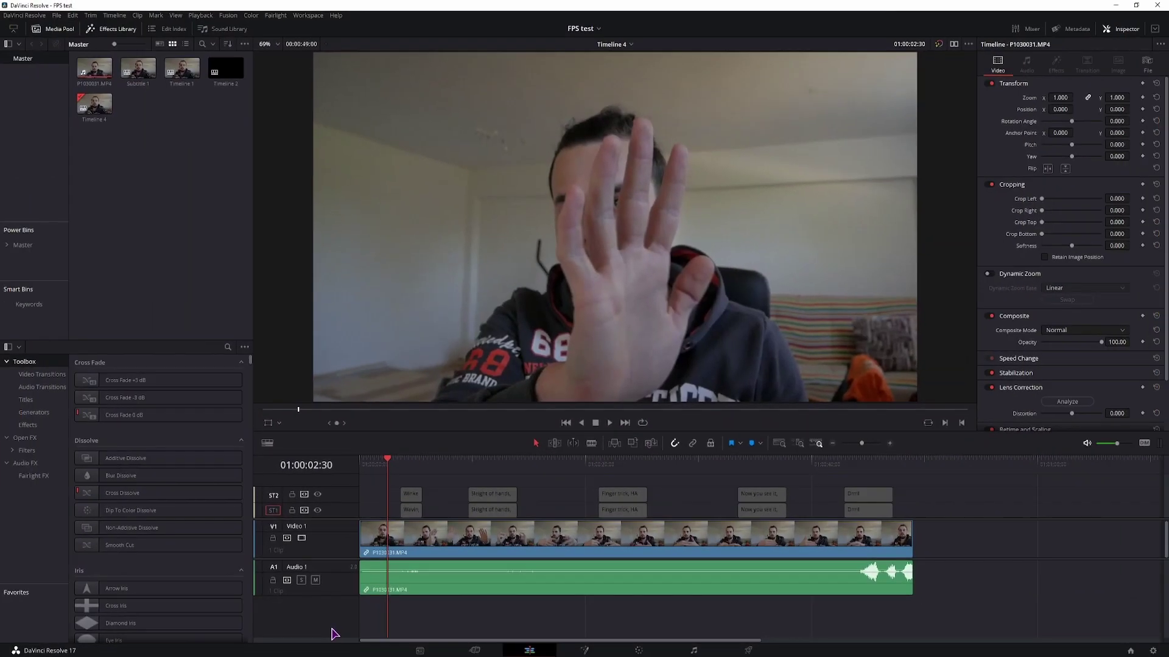
Step: Add subtitle track ST3 and import Subtitle 4.srt onto it
right_click(341, 487)
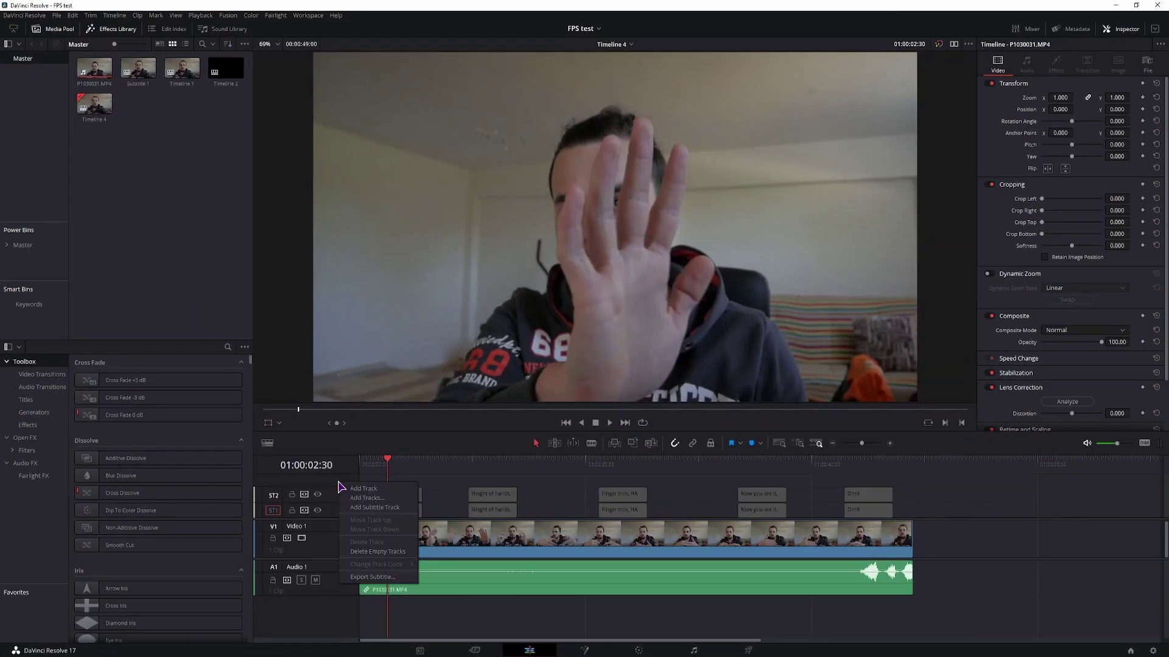
click(365, 505)
key(alt+Tab)
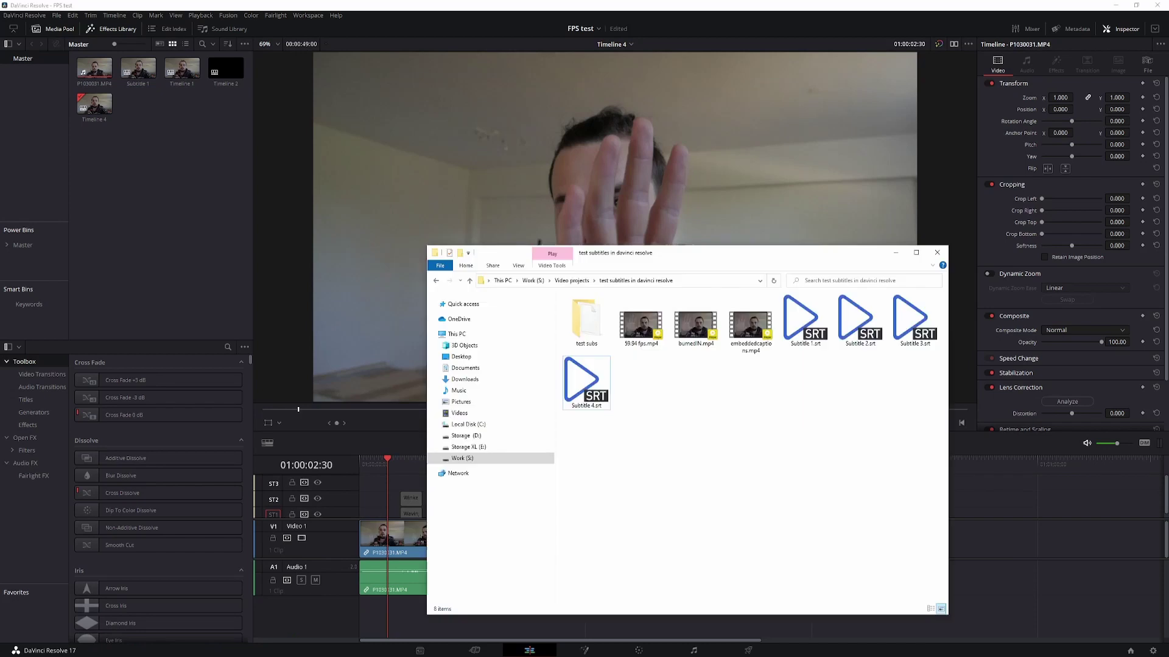
mouse_move(587, 384)
mouse_down()
mouse_move(560, 401)
mouse_move(138, 222)
mouse_up()
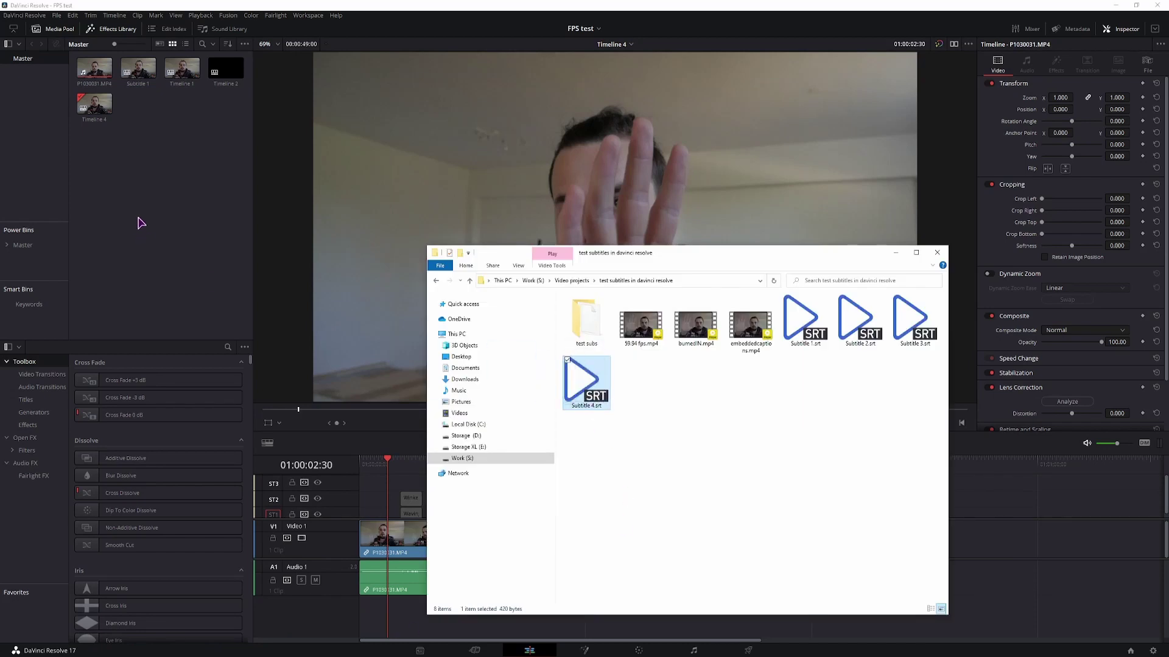
click(178, 243)
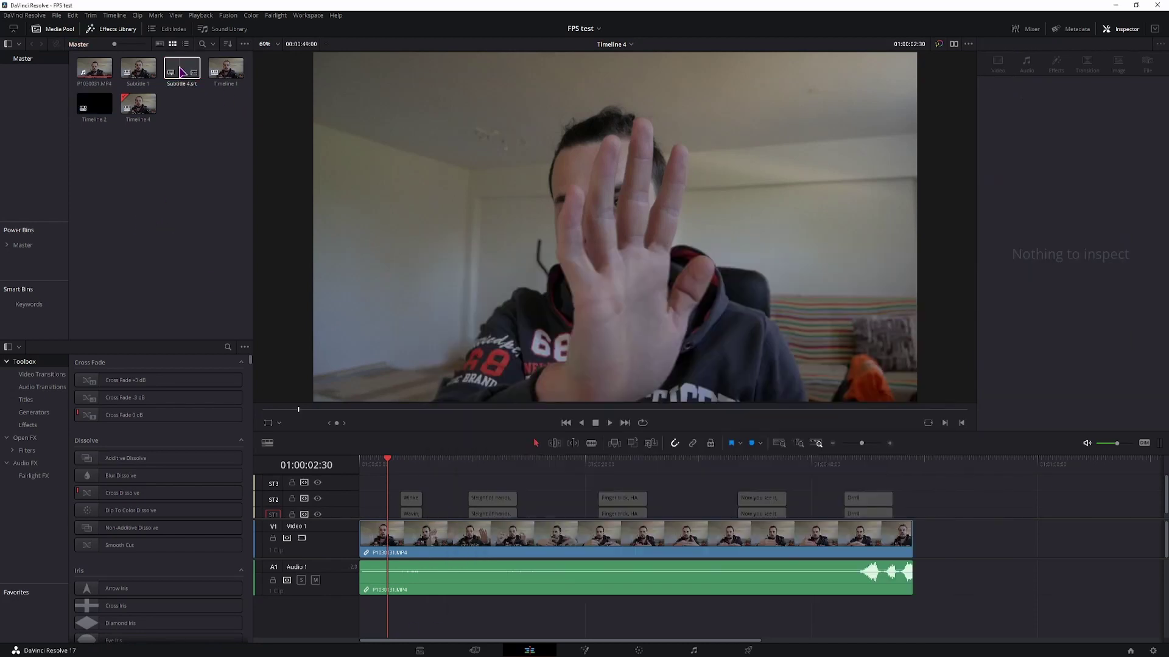
mouse_move(181, 72)
mouse_down()
mouse_move(392, 487)
mouse_move(317, 487)
mouse_up()
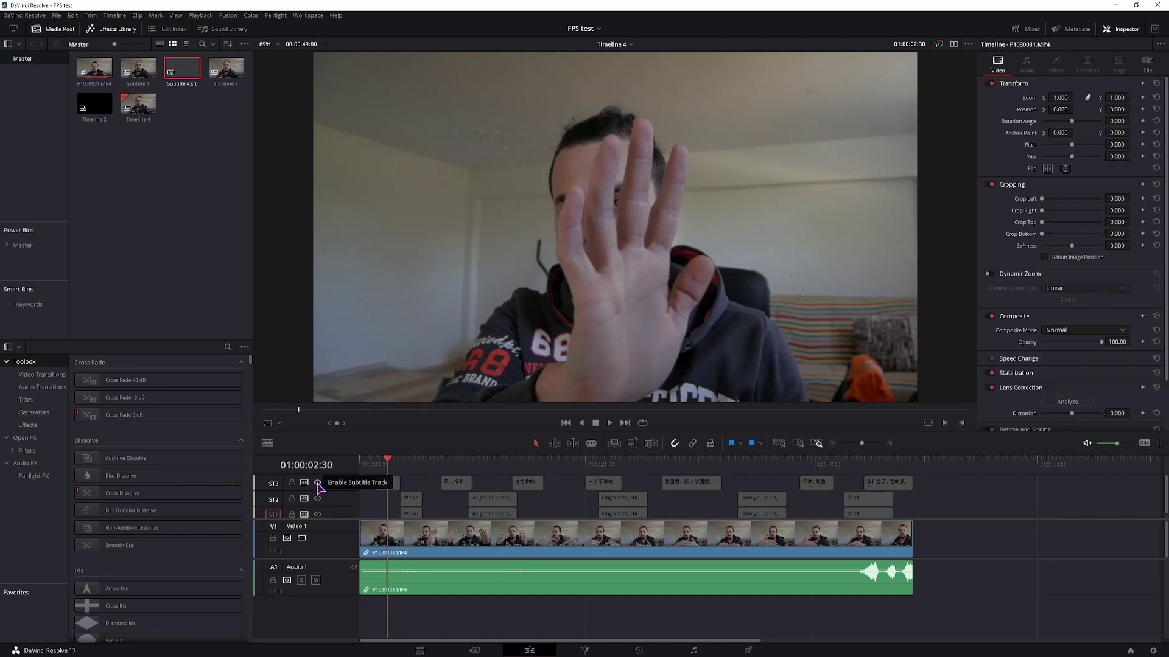
Step: Show the Chinese track and shift two Chinese captions to line up with the others
click(318, 483)
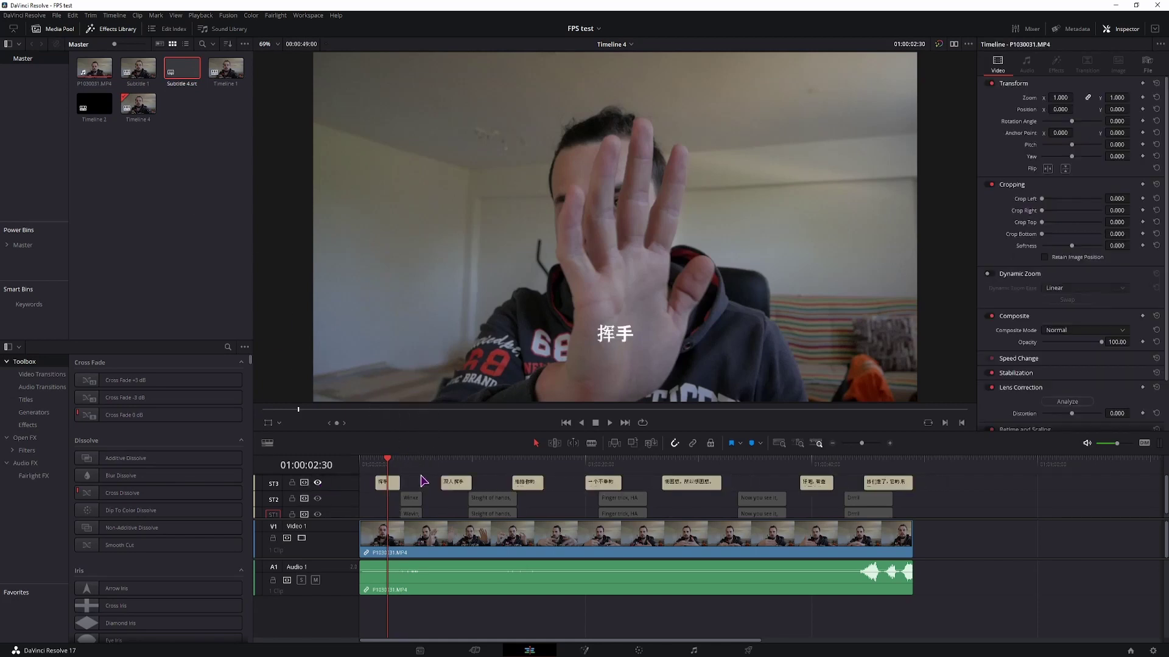
click(412, 468)
click(317, 514)
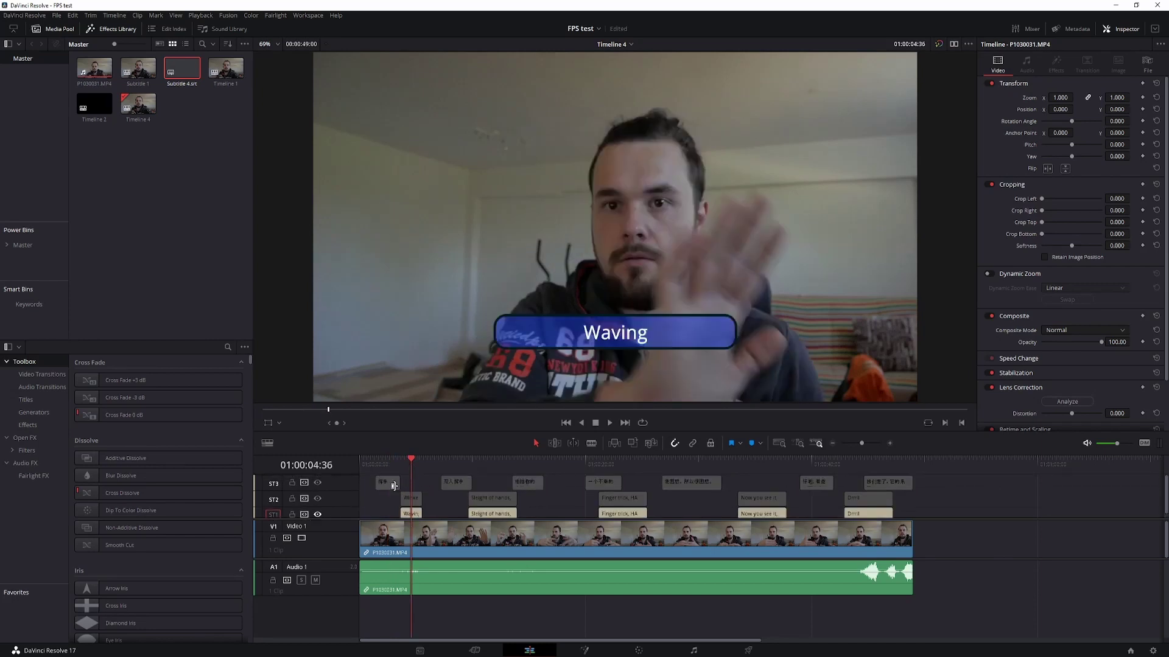
drag(392, 487, 412, 489)
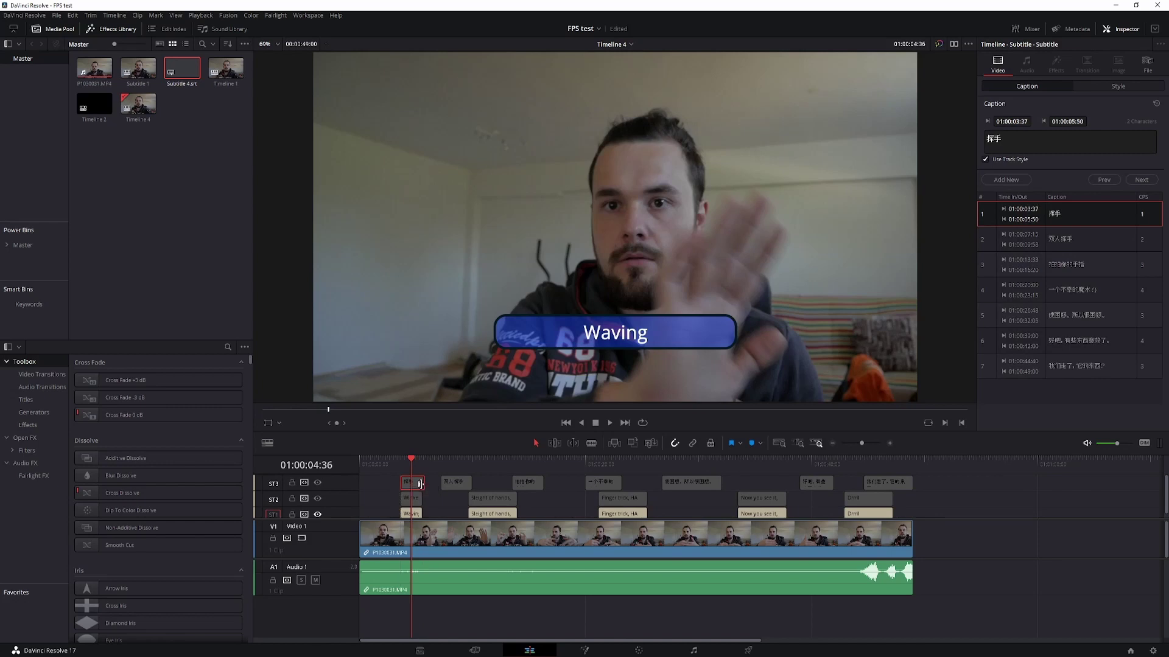
click(420, 483)
drag(456, 487, 523, 487)
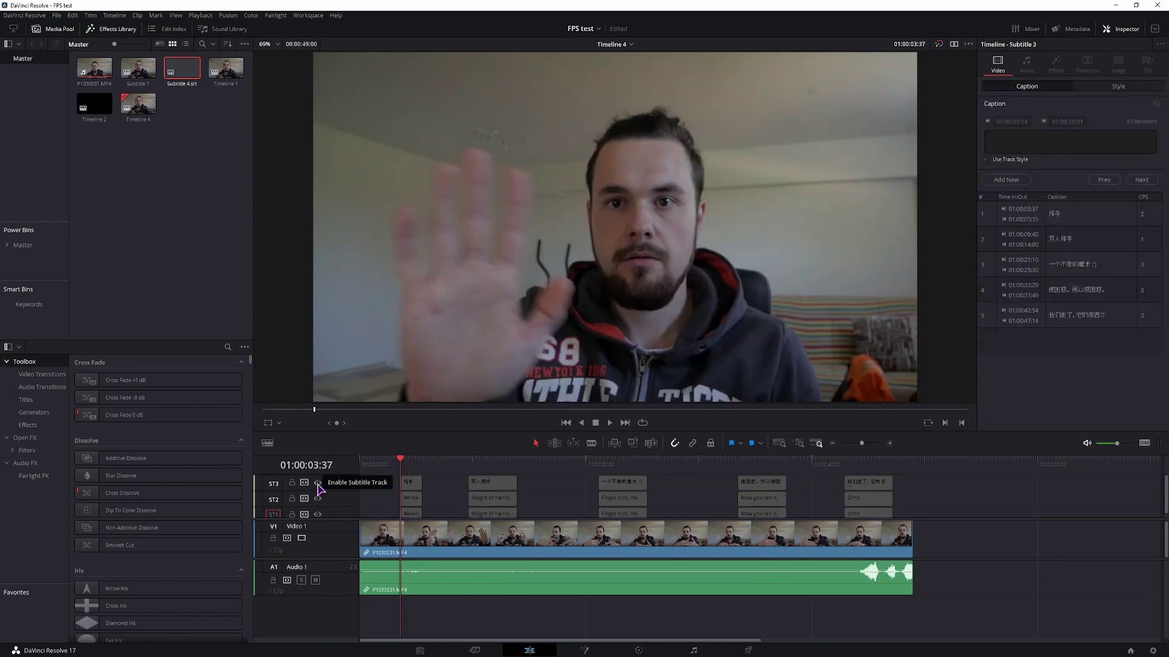
Step: Check later Chinese captions in the viewer, then switch back to the English subtitles
click(317, 484)
click(490, 465)
click(621, 465)
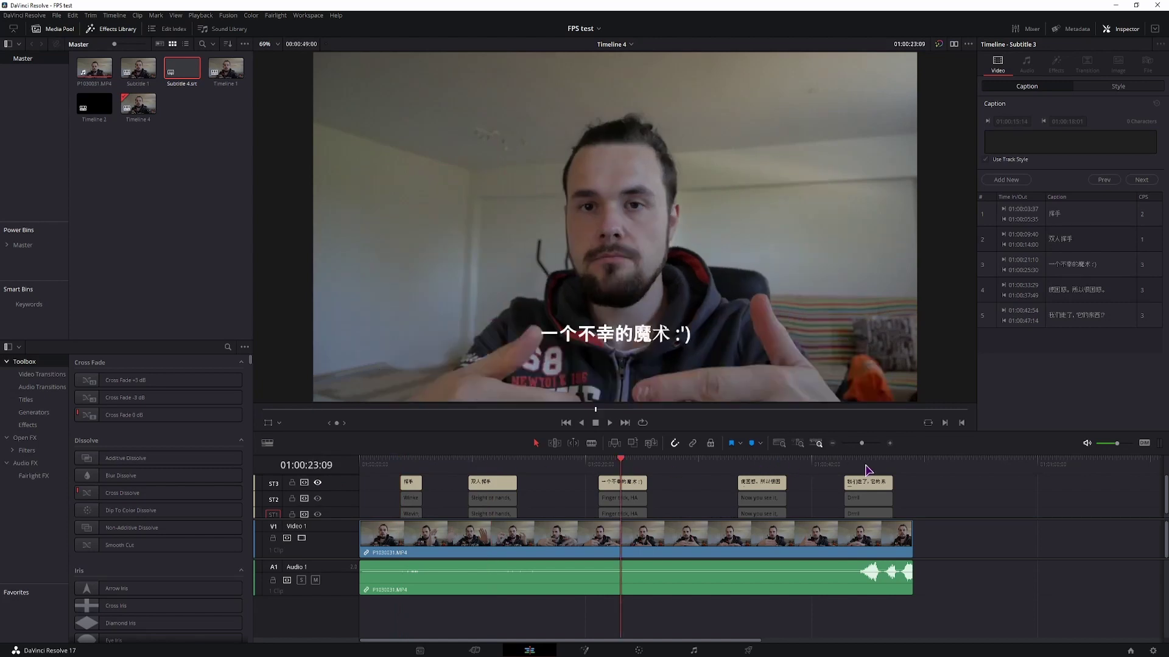
click(881, 465)
click(317, 511)
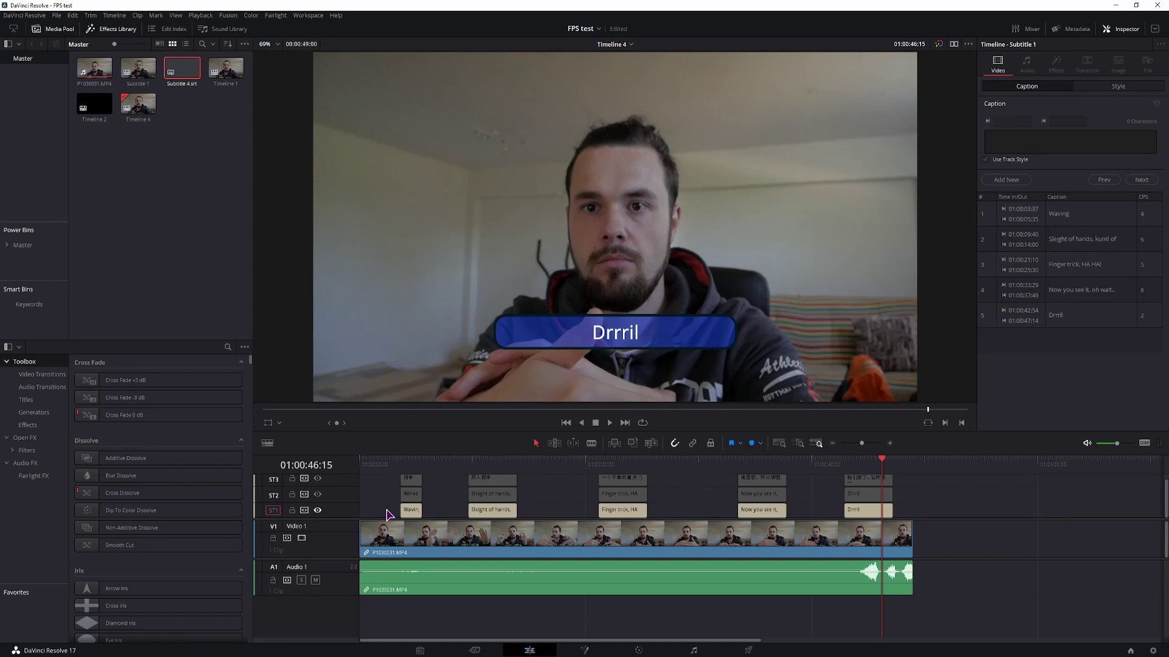
scroll(387, 515, up, 1)
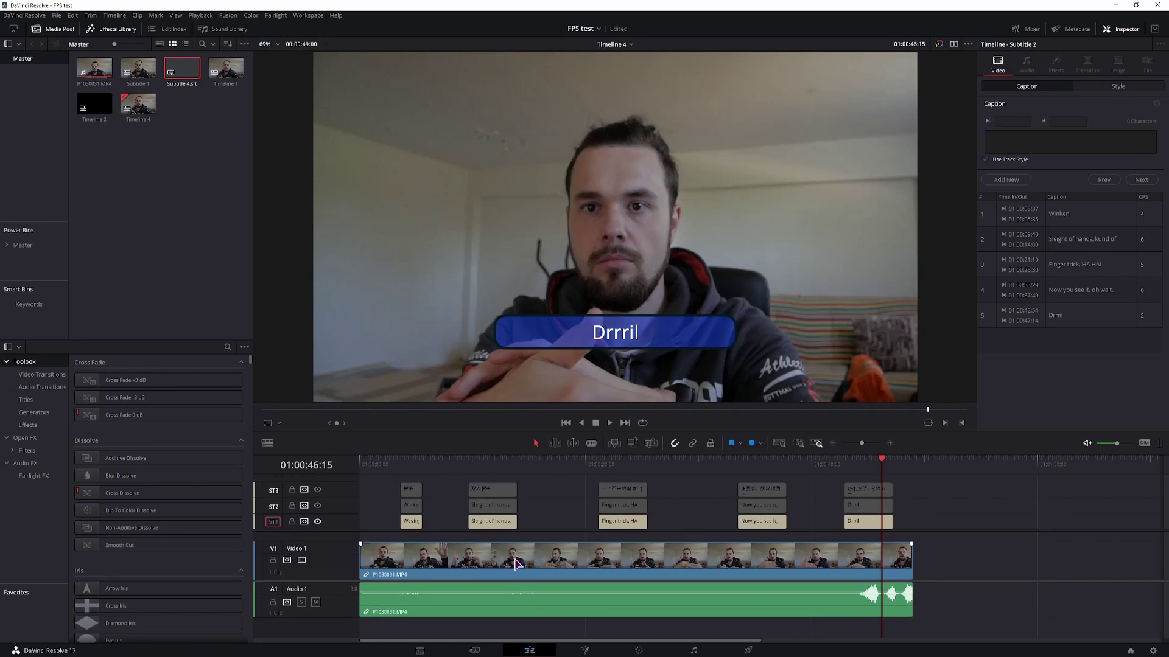
click(748, 651)
Step: Set the render format to MP4 and expand the Subtitle Settings
click(115, 155)
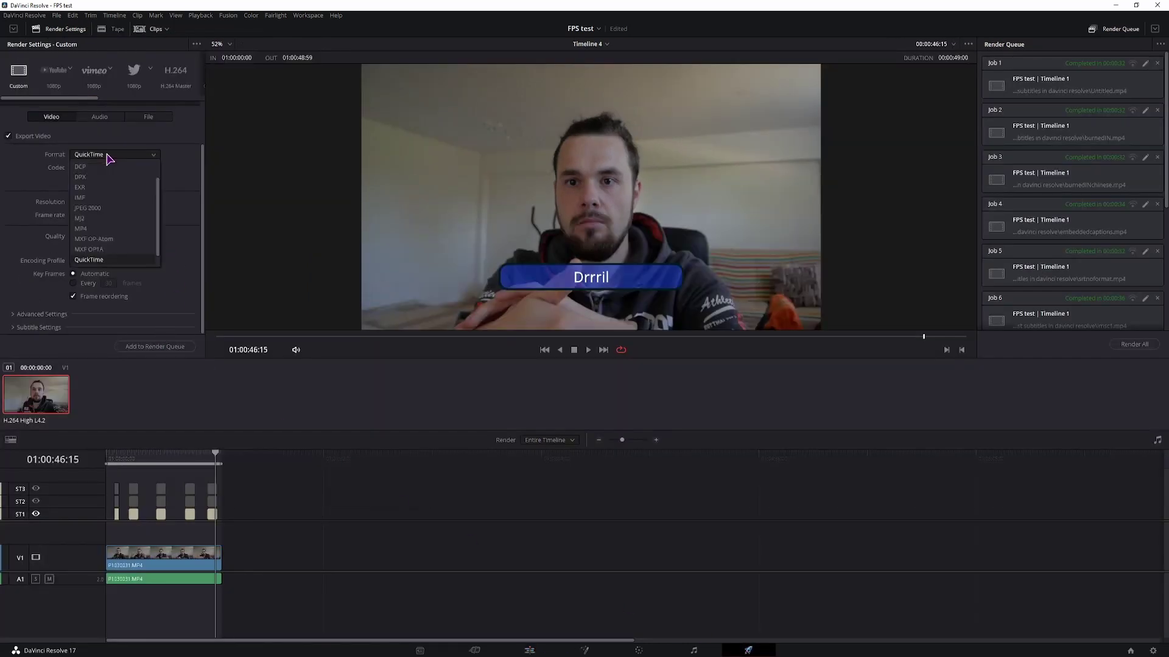
click(104, 229)
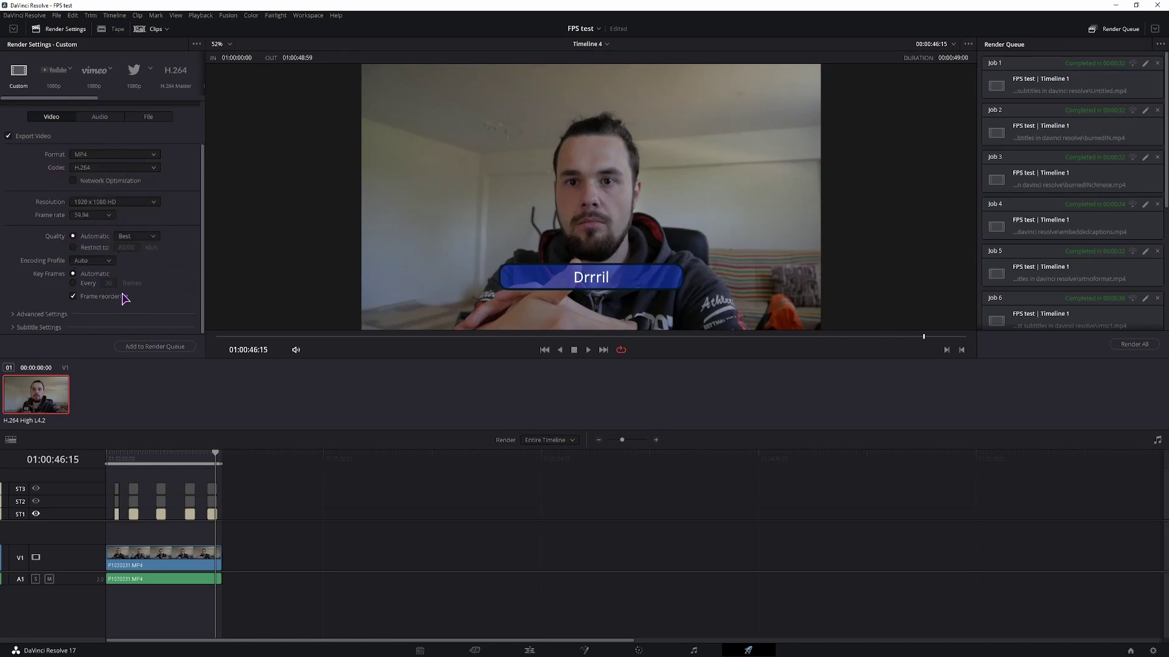
click(15, 329)
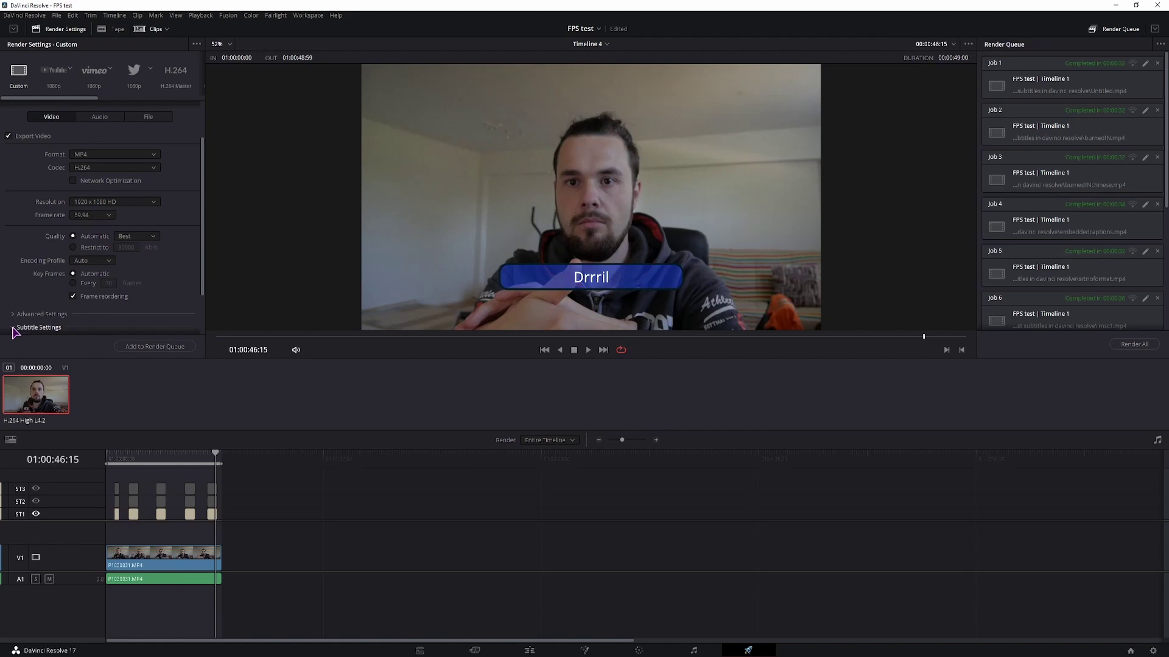
scroll(152, 280, down, 4)
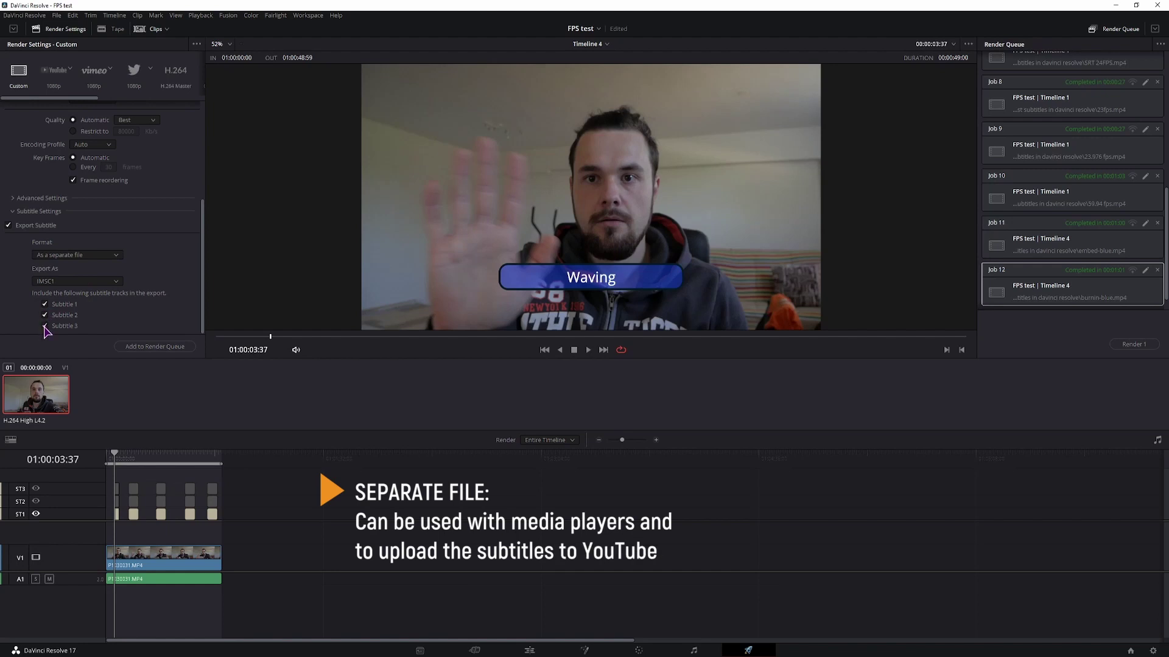
Step: Switch subtitle export from burned into video to As embedded captions
click(119, 256)
click(108, 278)
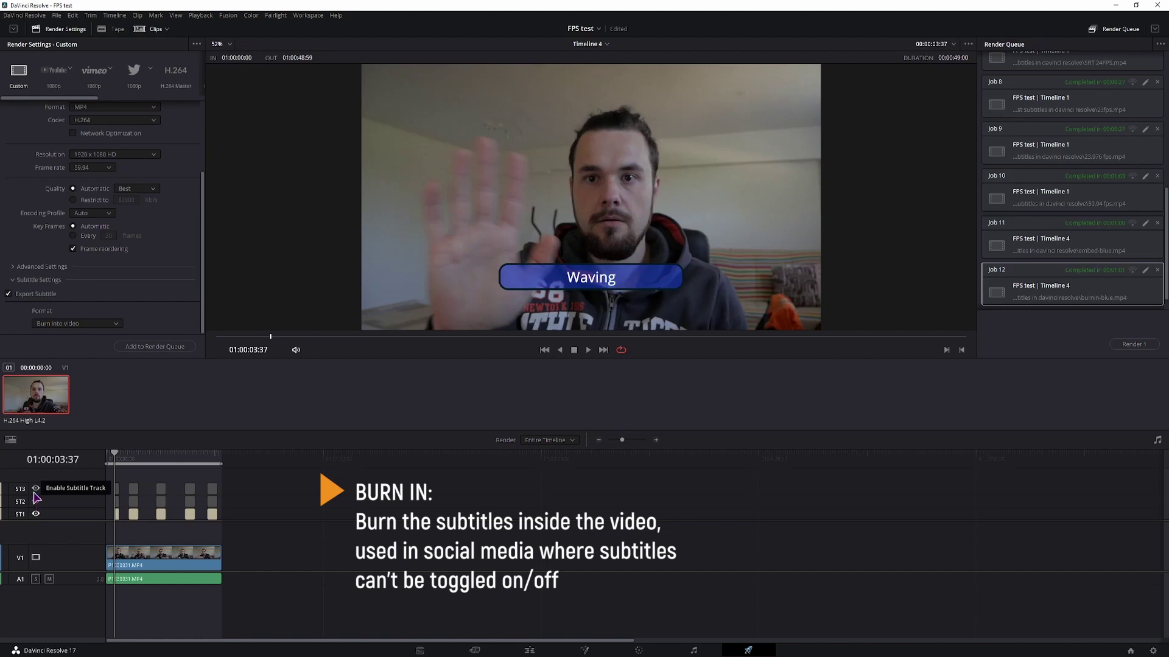
click(111, 325)
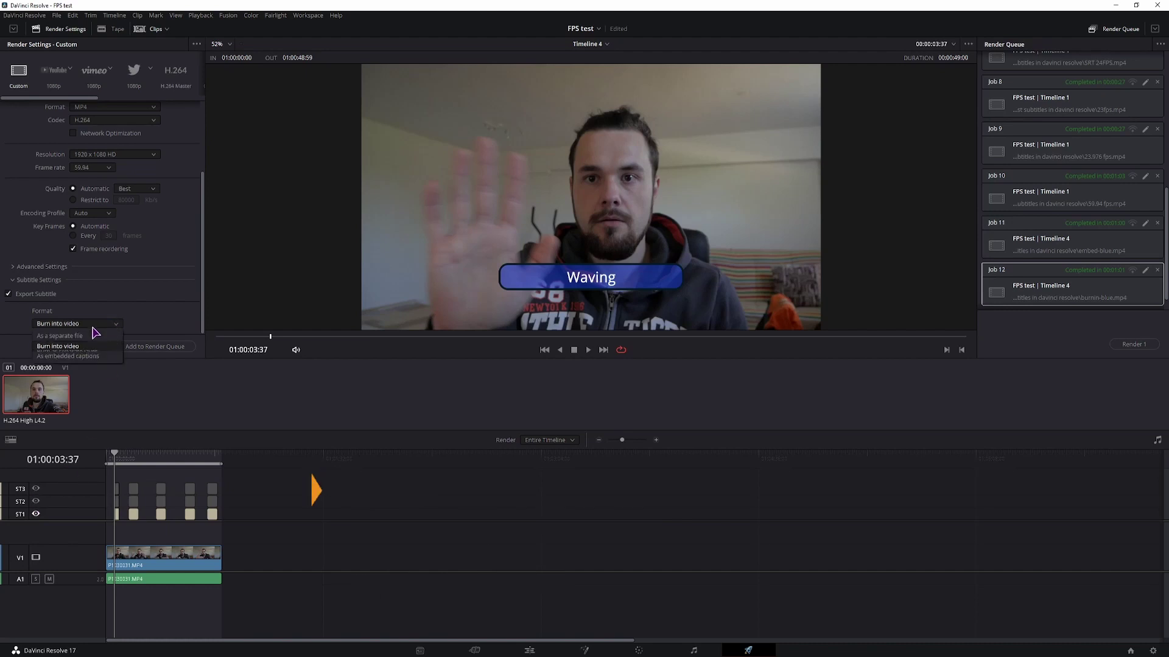
click(85, 359)
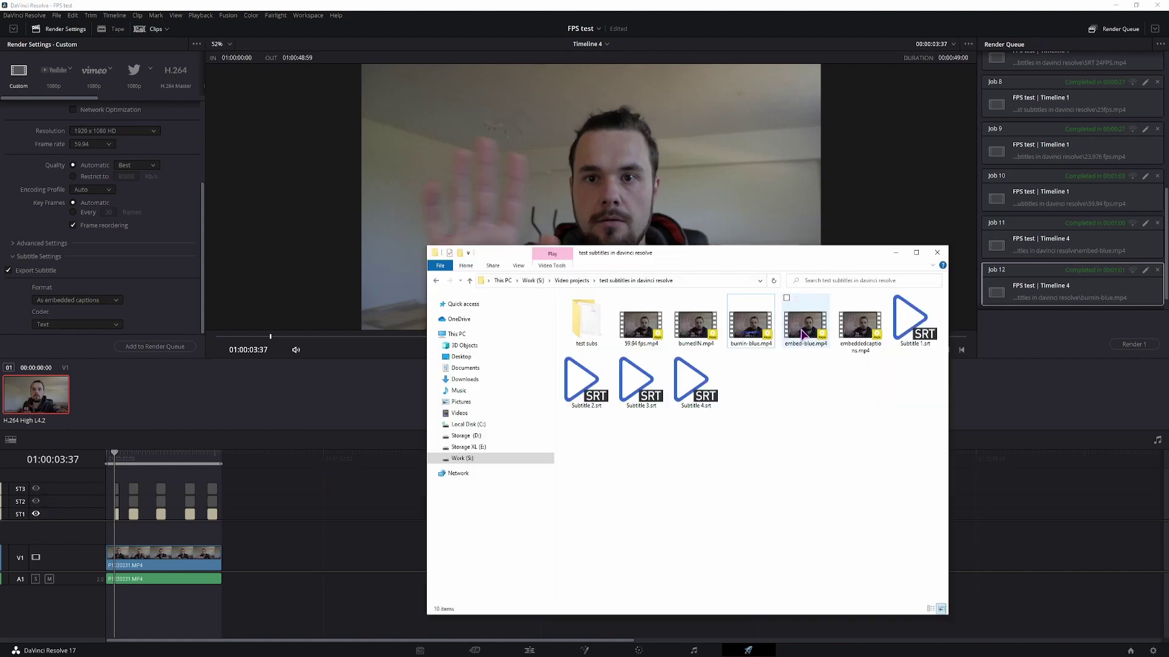
Step: Play embed-blue.mp4 in PotPlayer, toggling its captions with Alt+H, then play burnin-blue.mp4
click(802, 333)
double_click(802, 334)
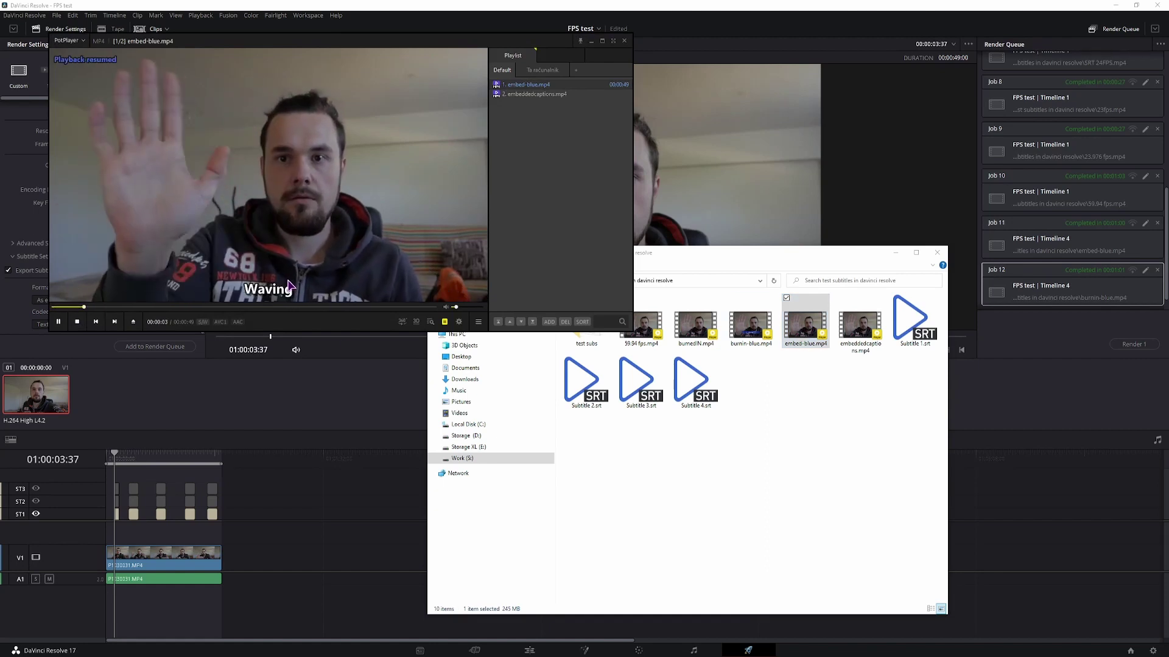
key(space)
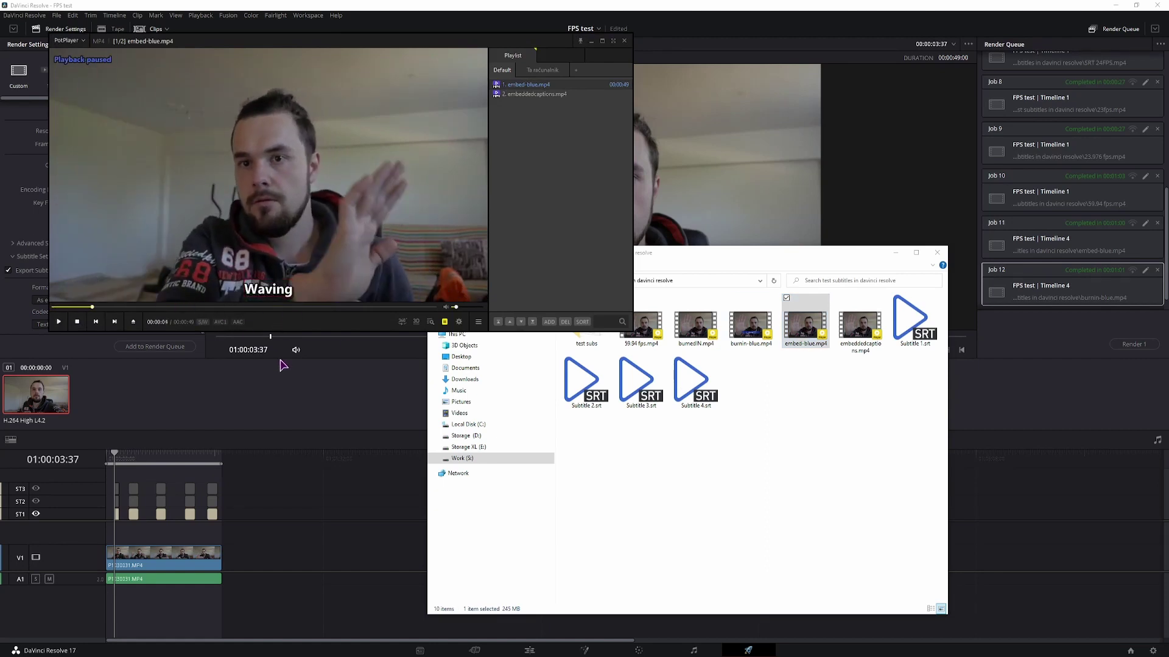
key(space)
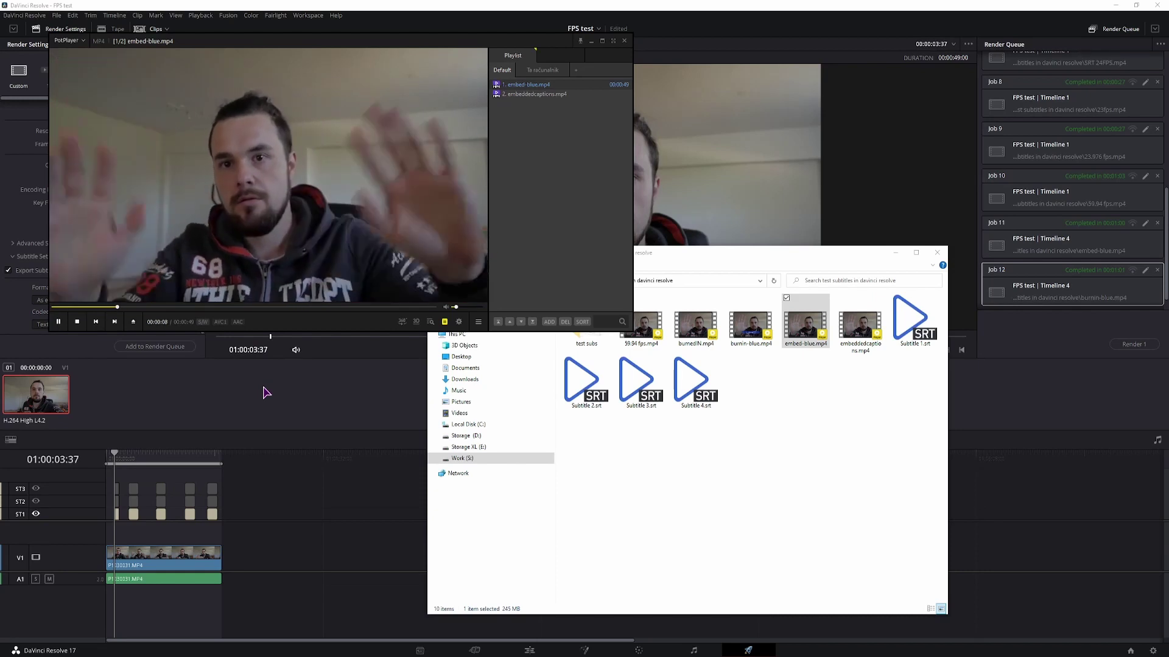
key(alt+h)
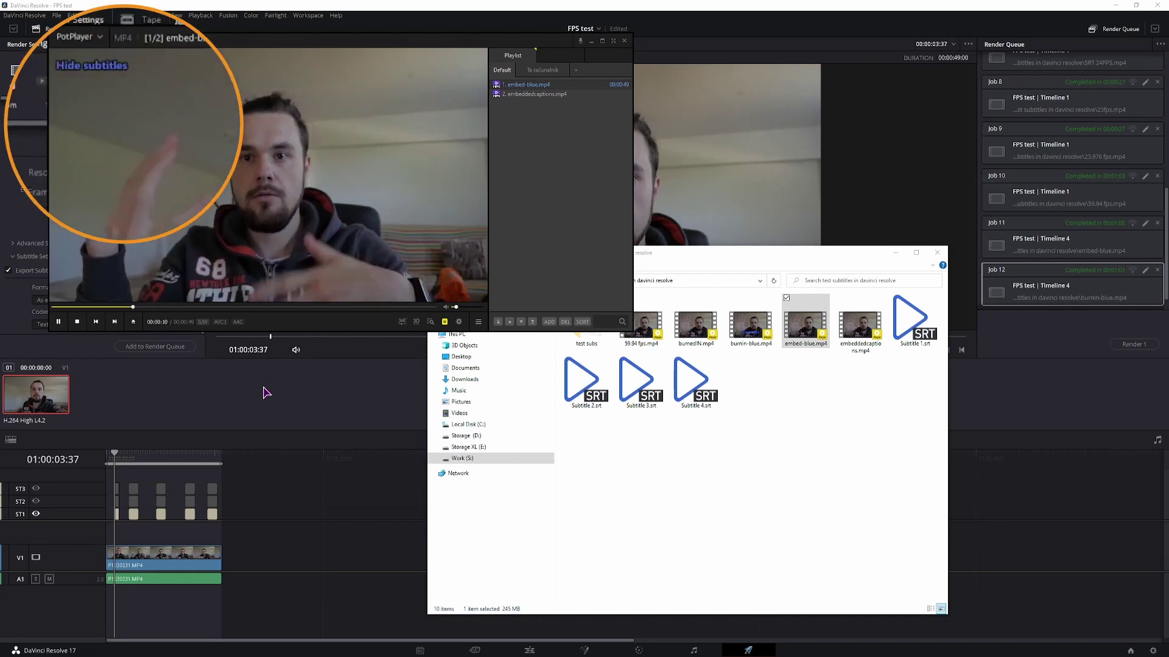
key(alt+h)
key(alt+h)
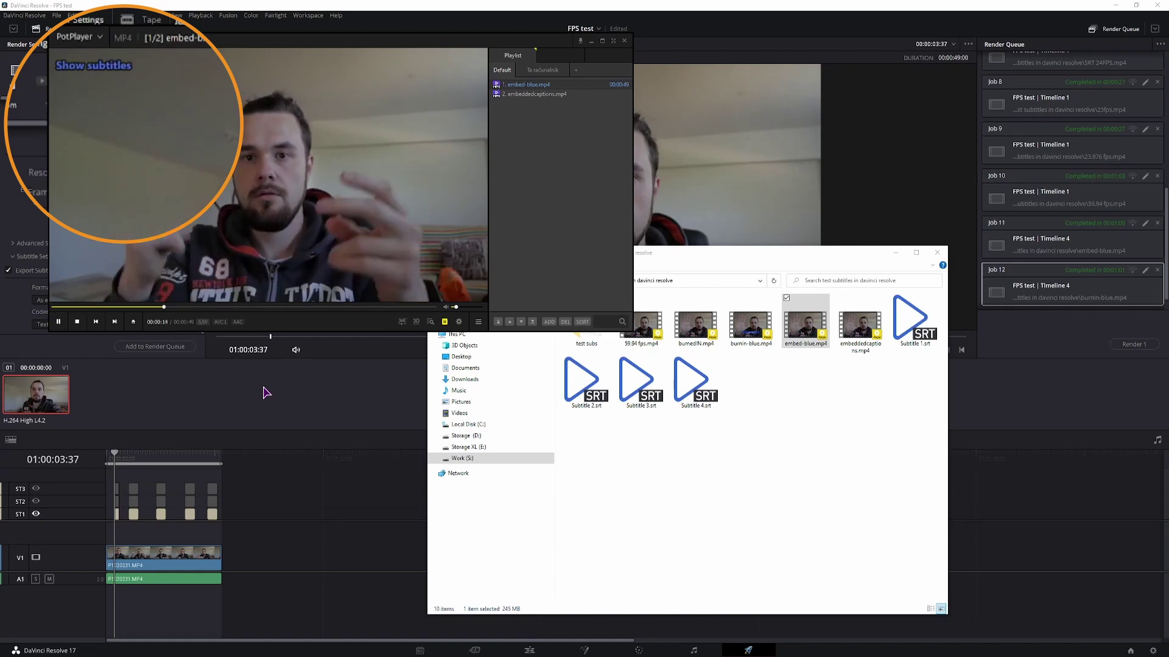
click(747, 331)
double_click(747, 330)
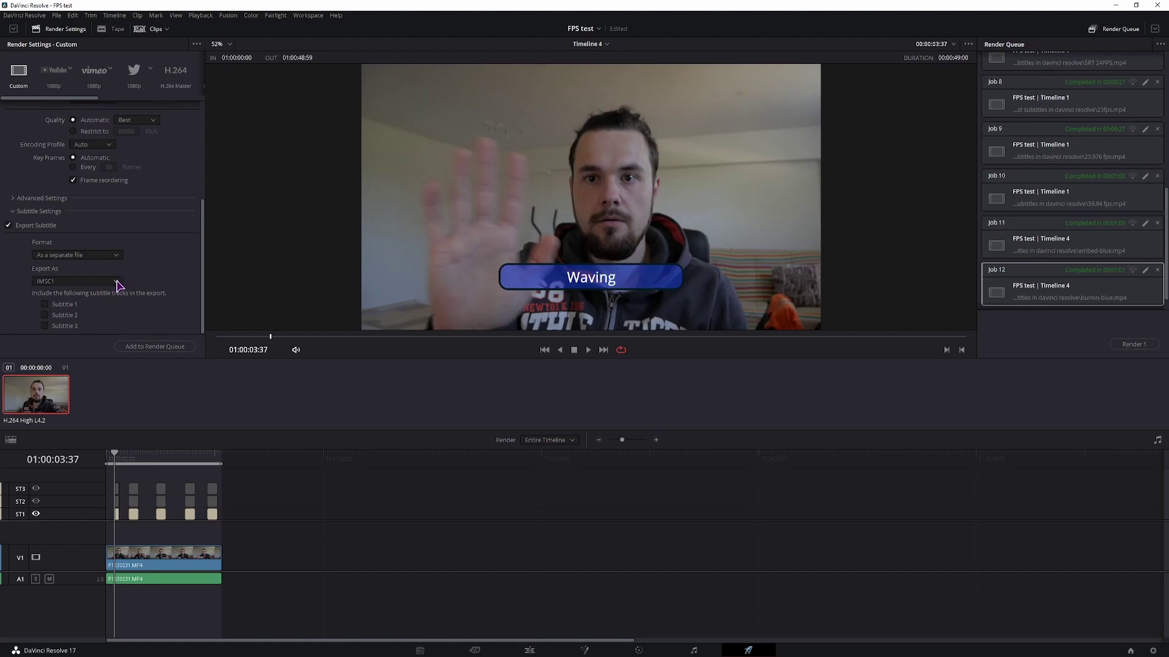
Step: Pick SRT Without Formatting from the subtitle Export As dropdown
click(117, 283)
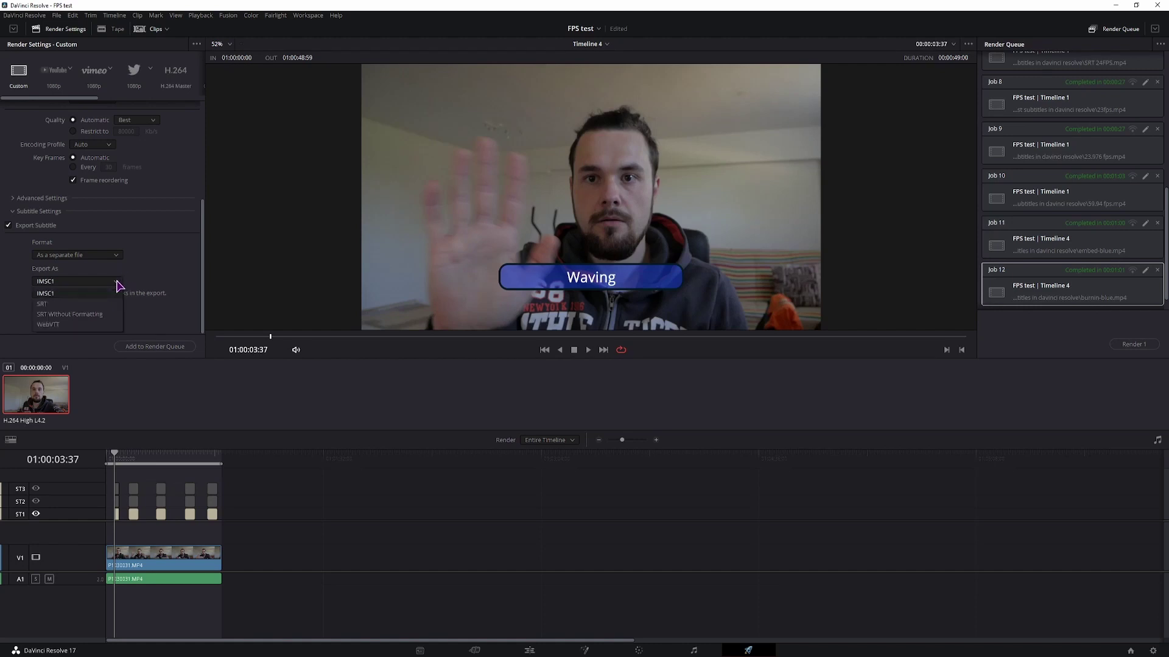
click(59, 314)
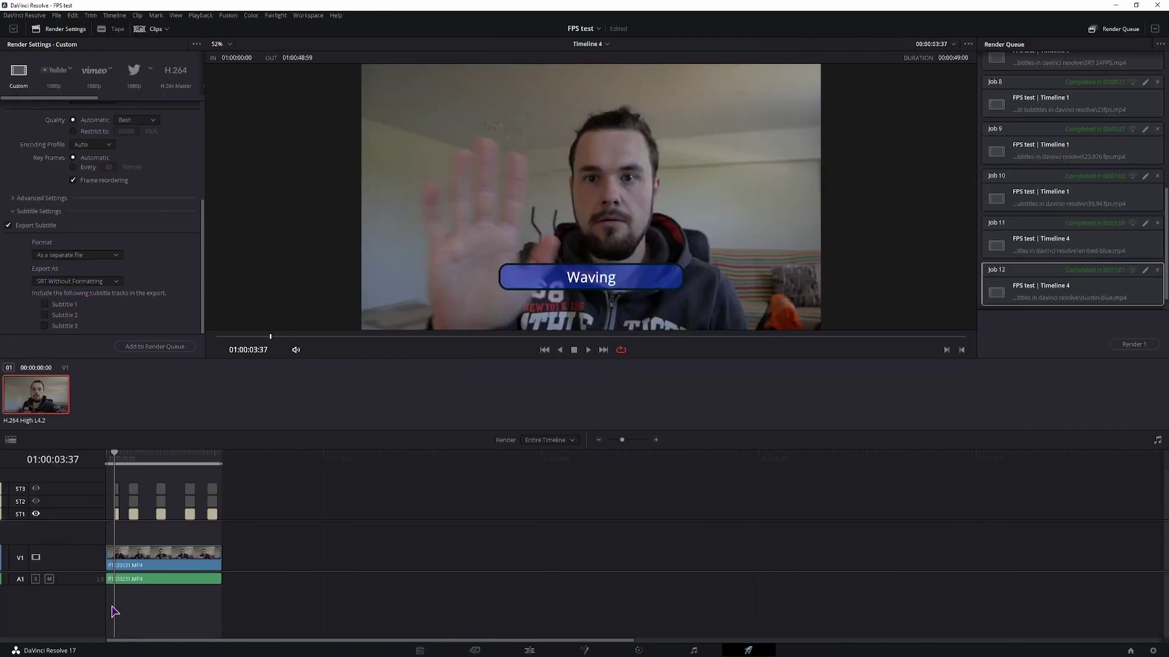
Step: Bring up Subtitle 3.srt in Notepad++ and select its bold-tagged caption line
click(125, 618)
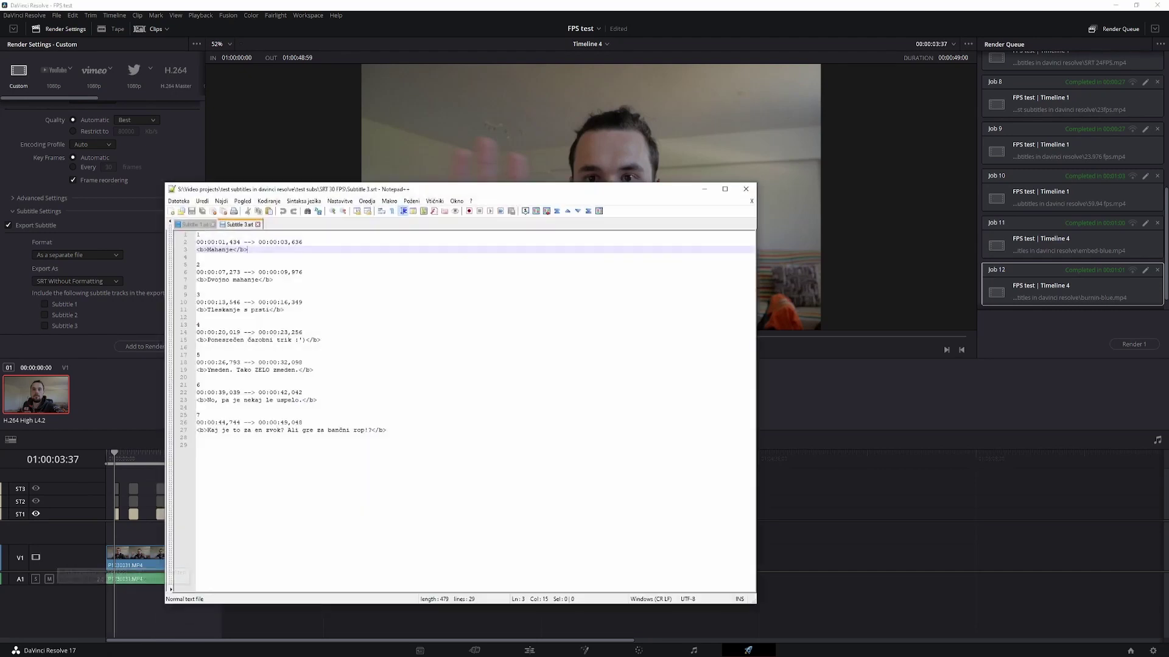
drag(292, 309, 191, 308)
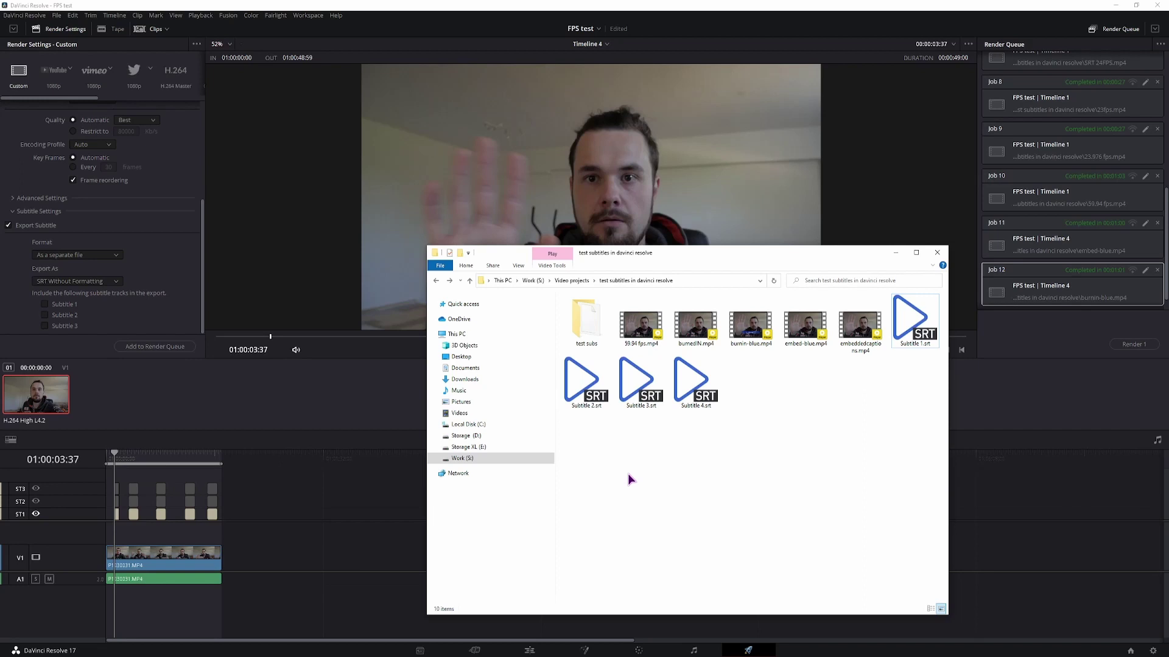
Step: Play 59.94 fps.mp4 in PotPlayer with Subtitle 1.srt dropped in as captions, then close it
click(642, 344)
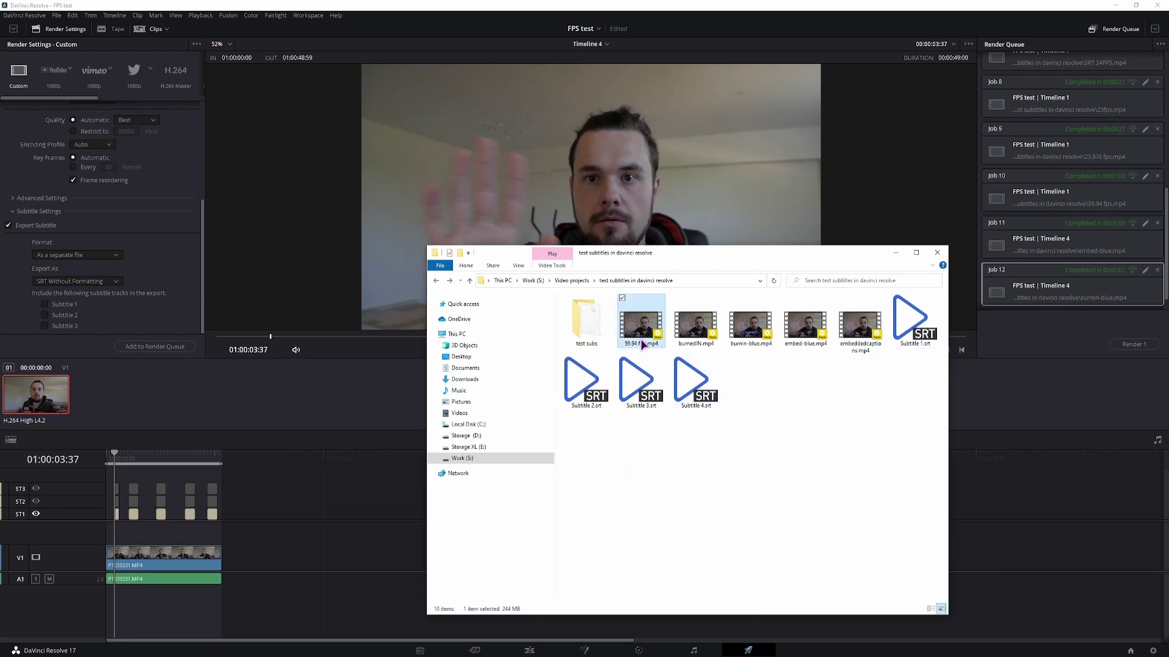
double_click(642, 344)
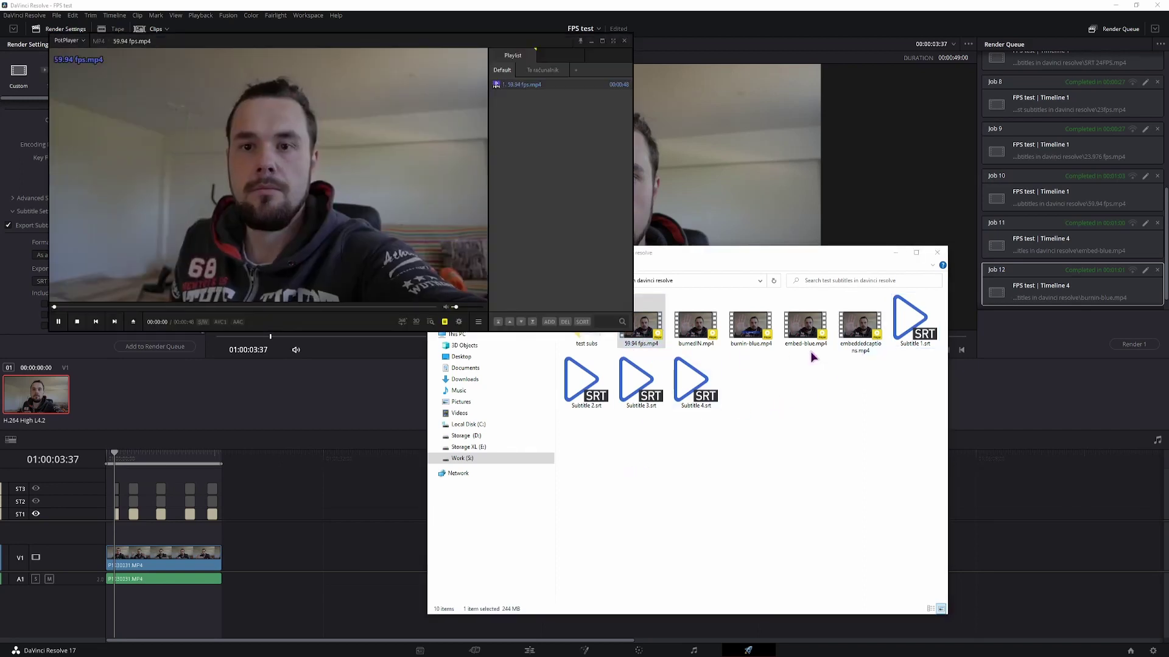
drag(924, 334, 366, 286)
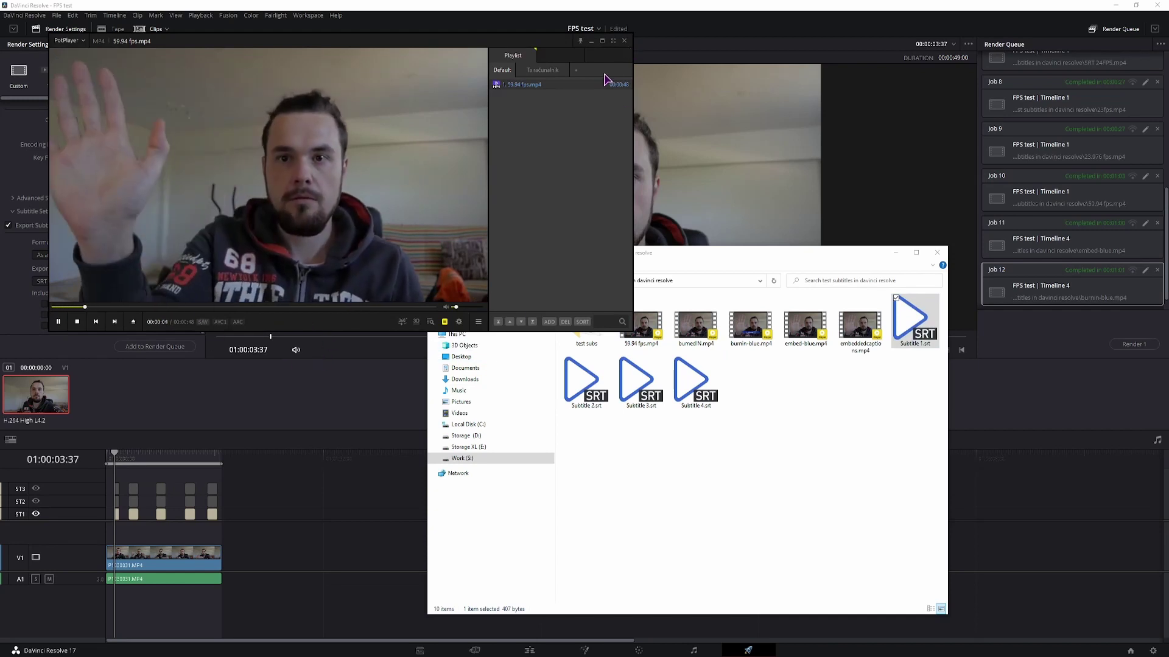
key(space)
click(625, 41)
click(655, 467)
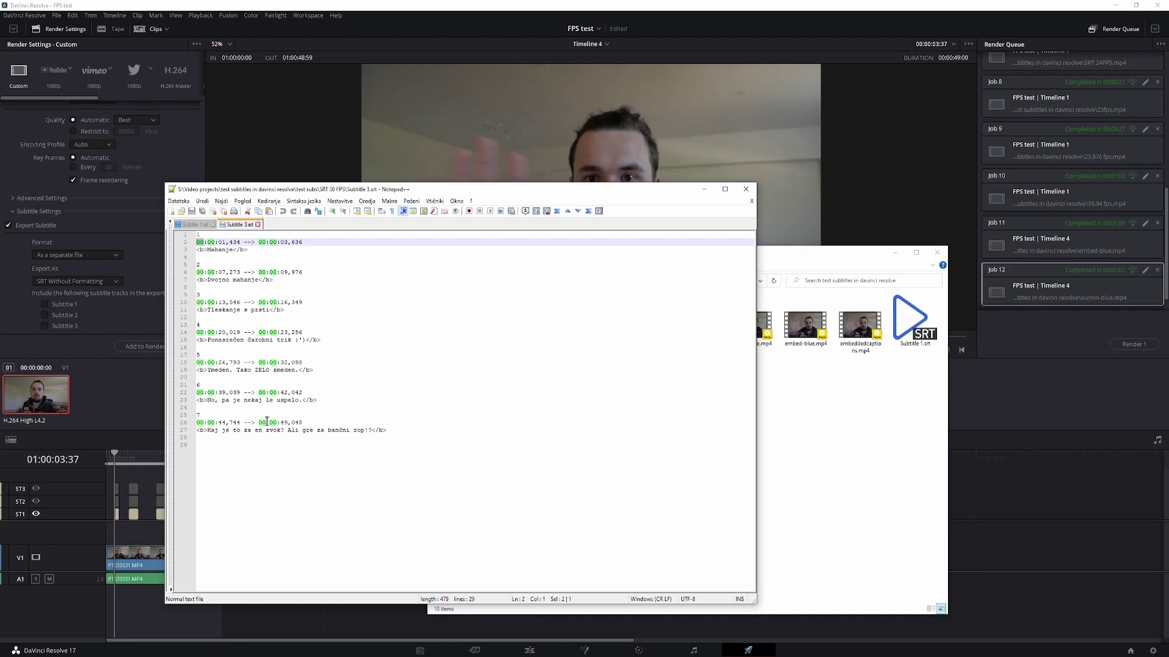
Step: Drag the Subtitle 3.srt Notepad++ window down and left, out of the way
drag(496, 196, 431, 402)
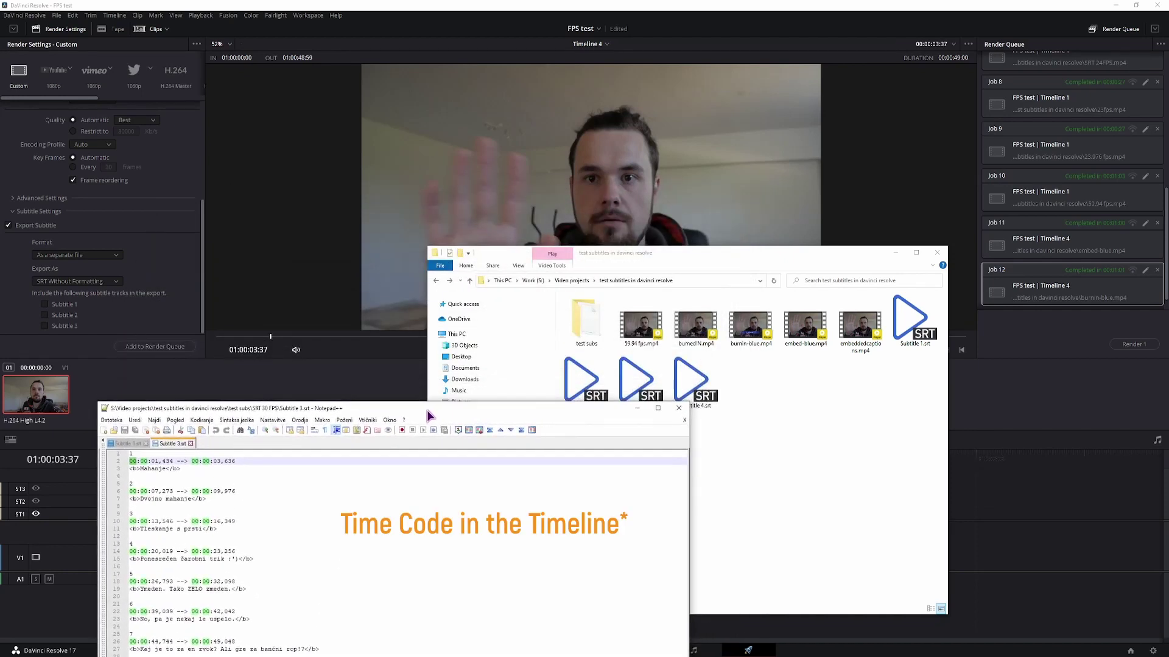
drag(431, 402, 426, 410)
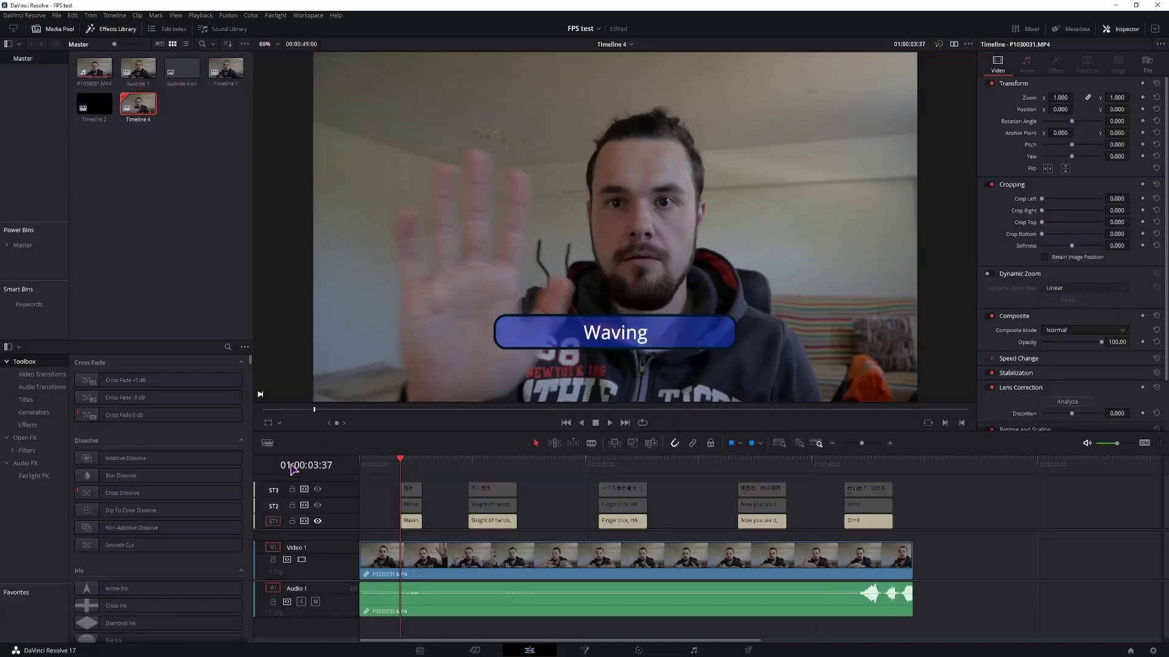
Step: Copy all Timeline 4 clips and captions into a new Timeline 5 starting at 00:00:00:00
drag(950, 614, 393, 481)
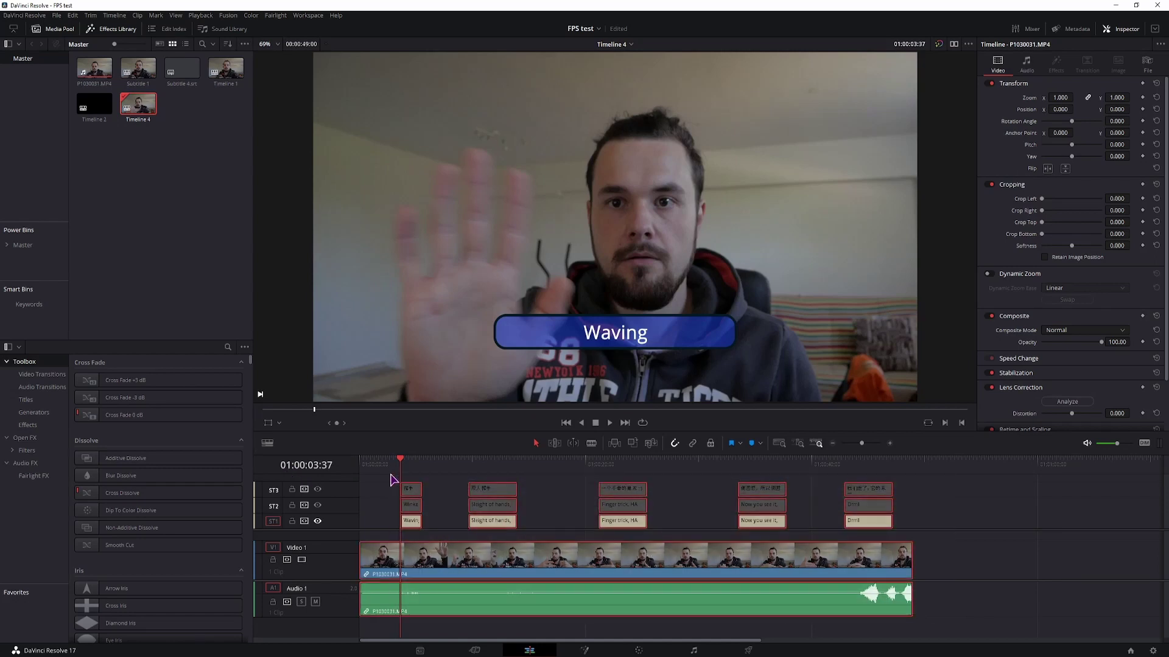
key(ctrl+c)
right_click(146, 111)
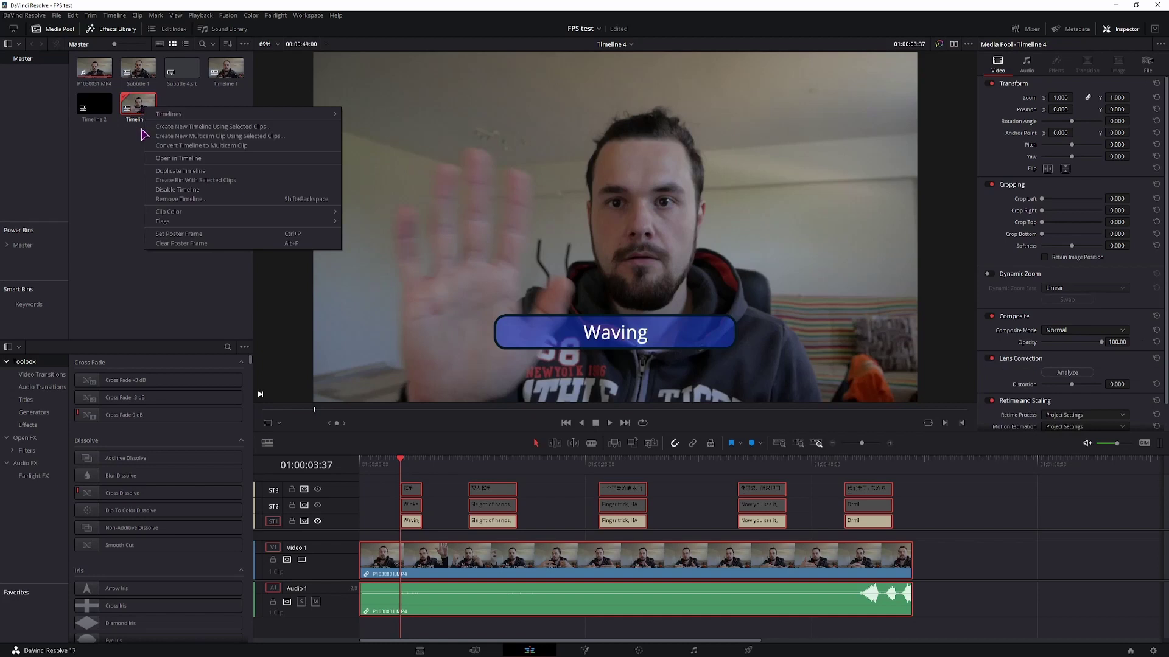
click(167, 219)
right_click(168, 217)
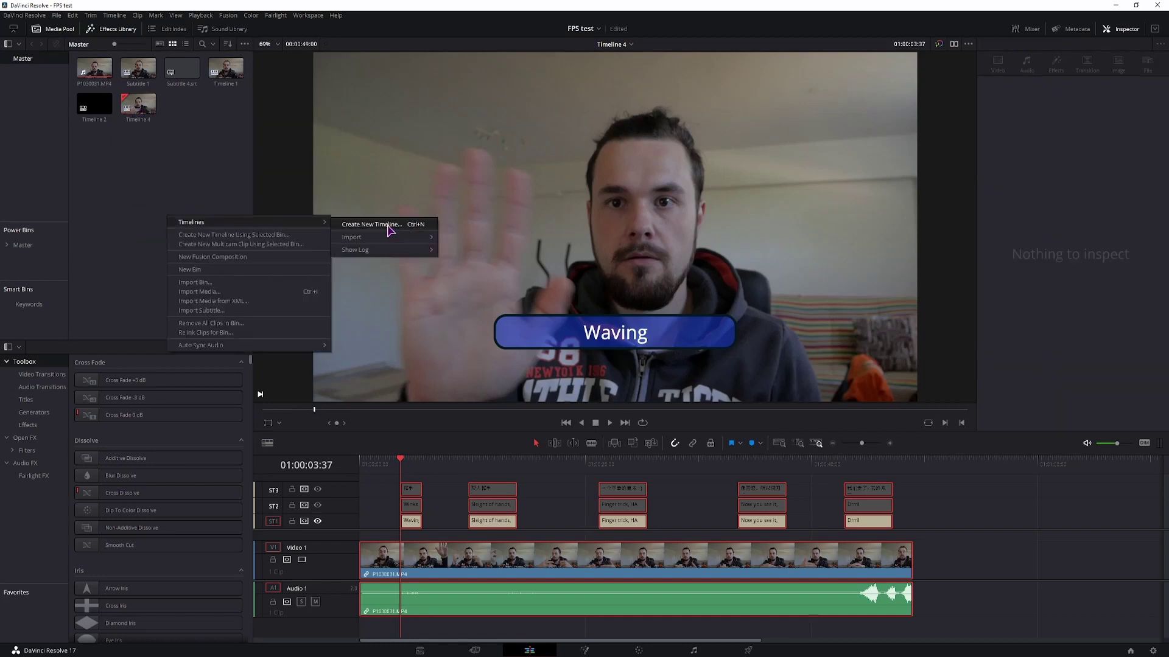
click(388, 230)
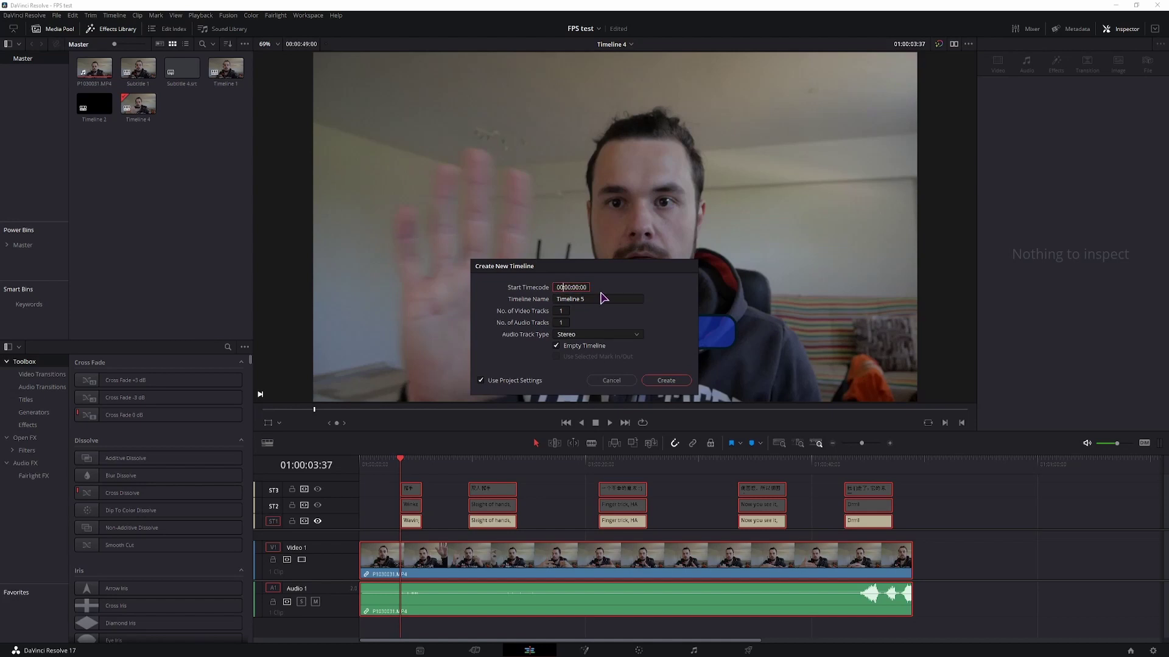
click(666, 381)
key(ctrl+v)
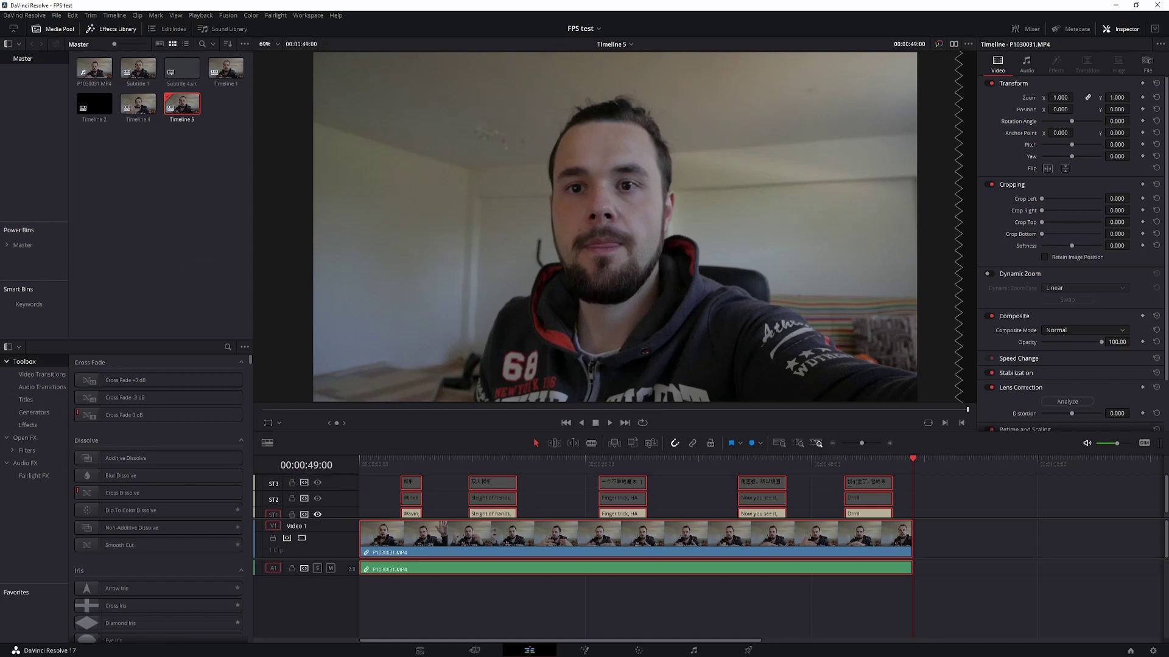
Step: Close the Subtitle 3.srt file in Notepad++ and return to Resolve
key(alt+Tab)
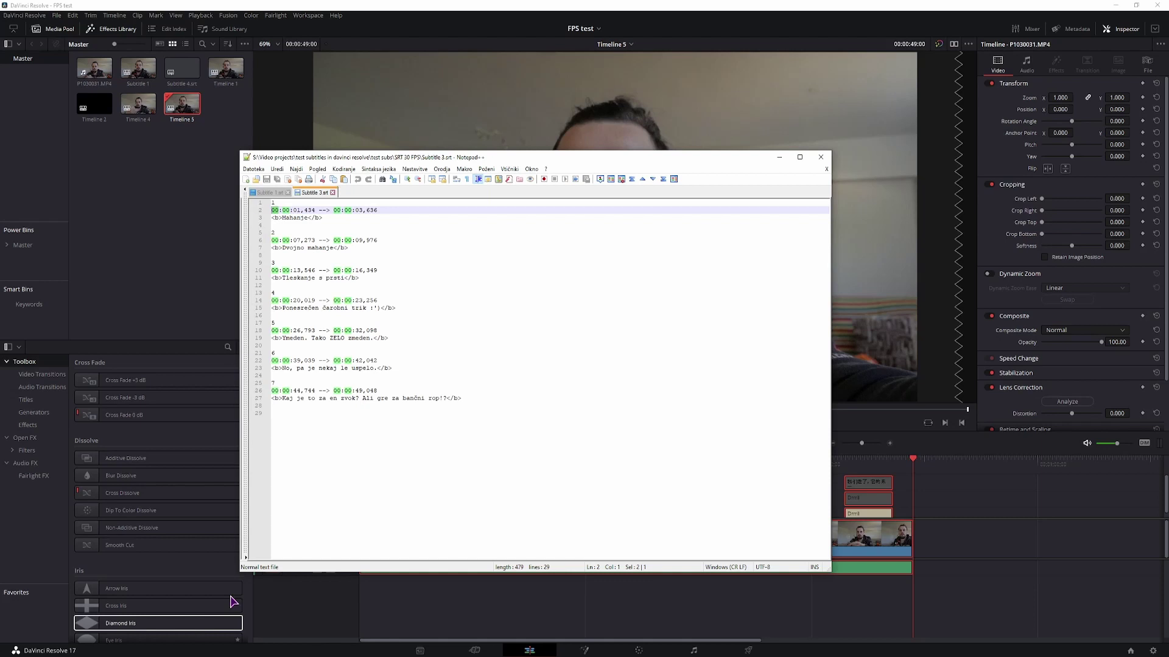
key(ctrl+w)
click(279, 210)
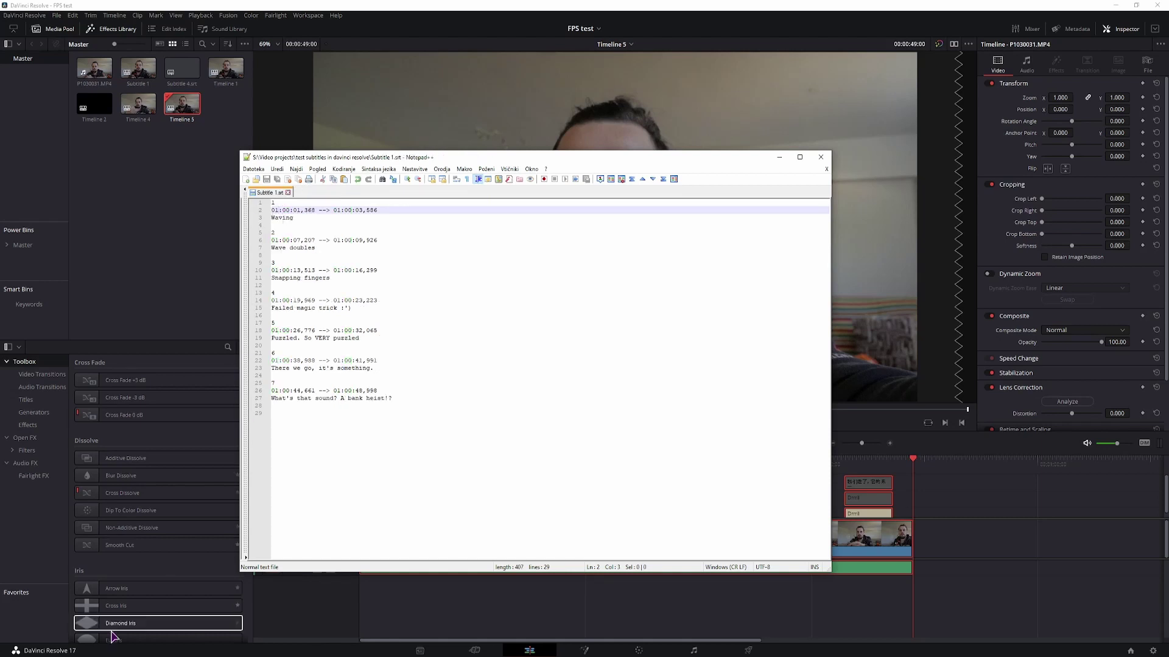
key(alt+Tab)
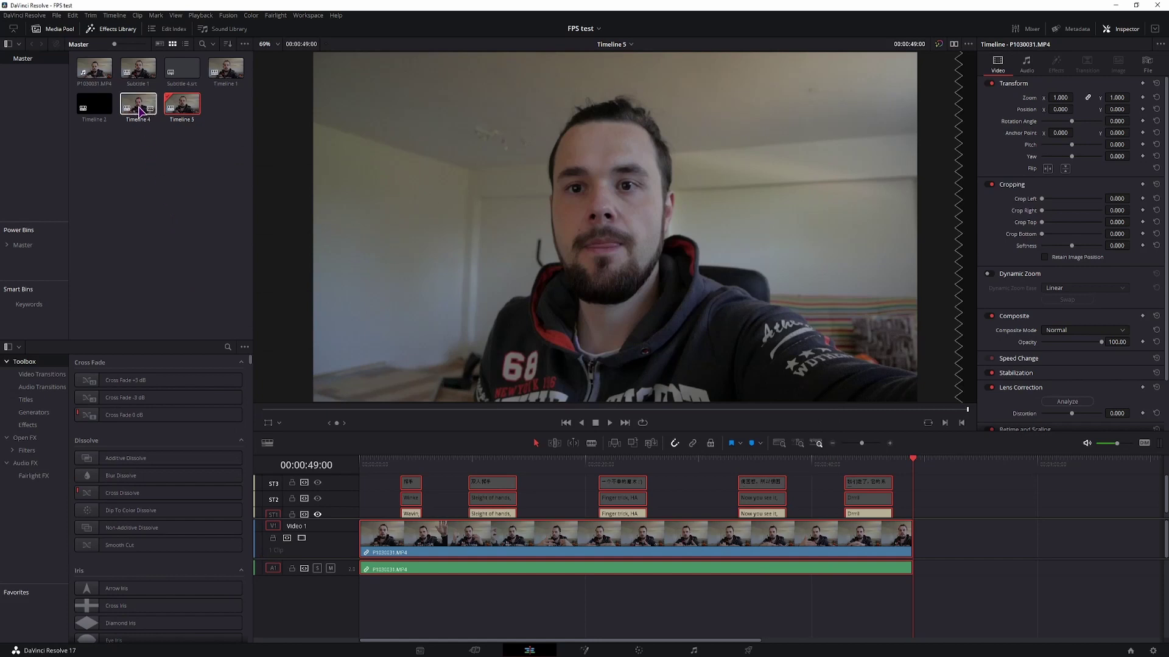
Step: Reopen Timeline 4 and skim the 59.94 fps video forward to about fifteen seconds
double_click(140, 112)
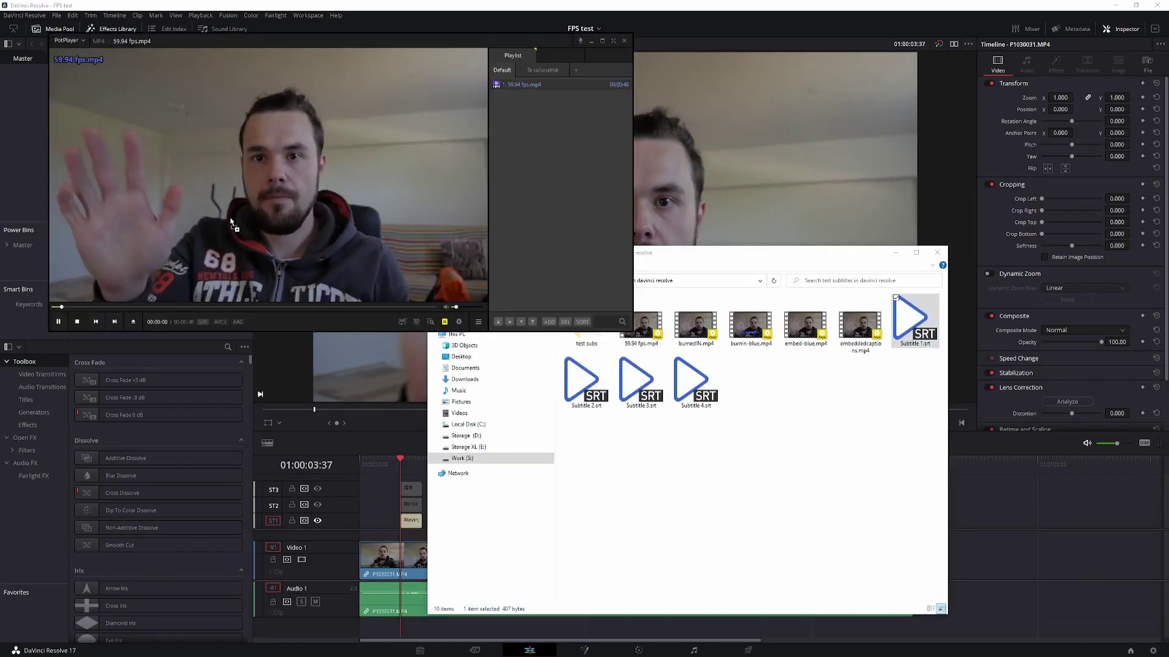
click(82, 308)
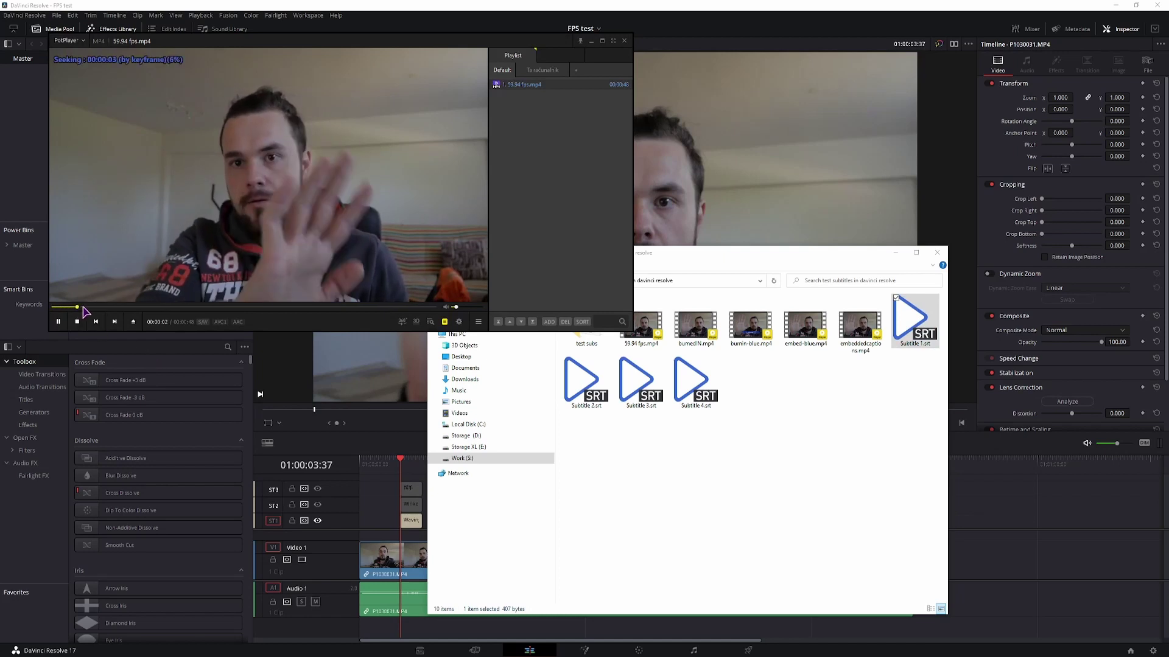
drag(86, 311, 179, 312)
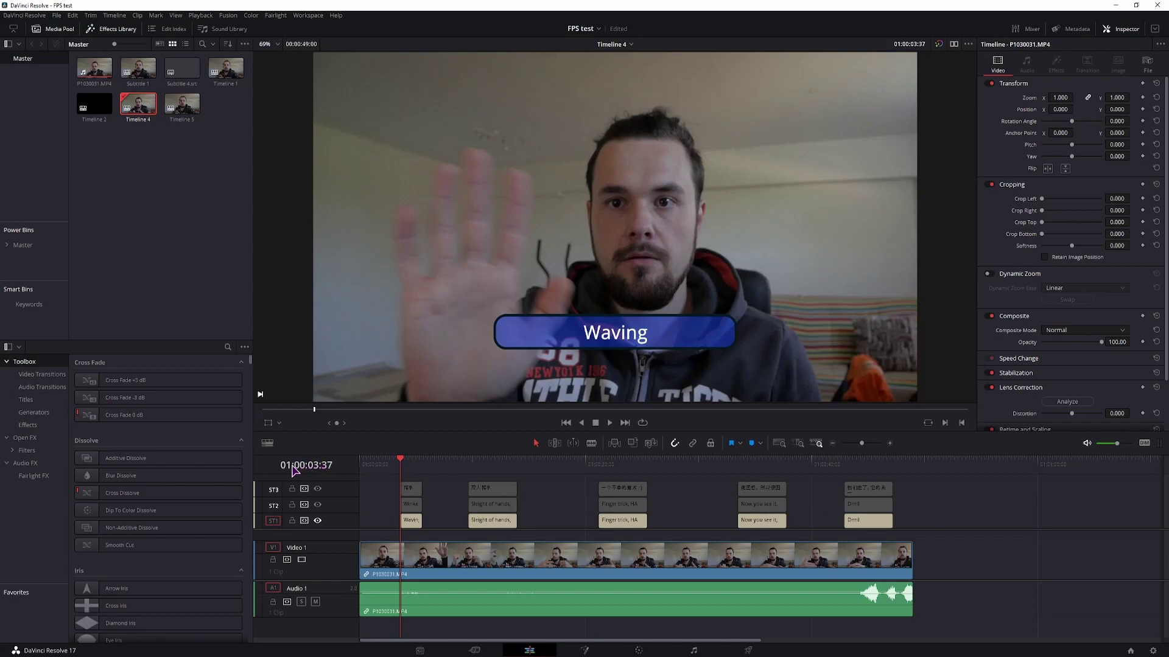
Step: Drop Subtitle 2.srt, 3.srt and 1.srt onto the playing 59.94 fps video, then jump to about 36 seconds
key(space)
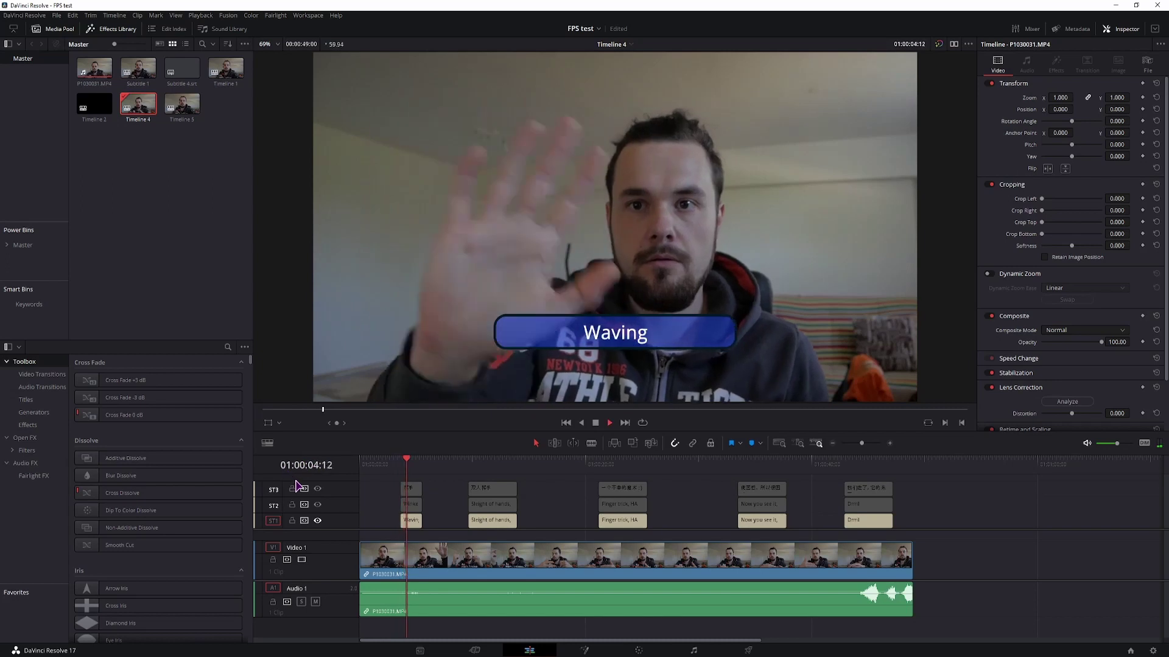
click(914, 467)
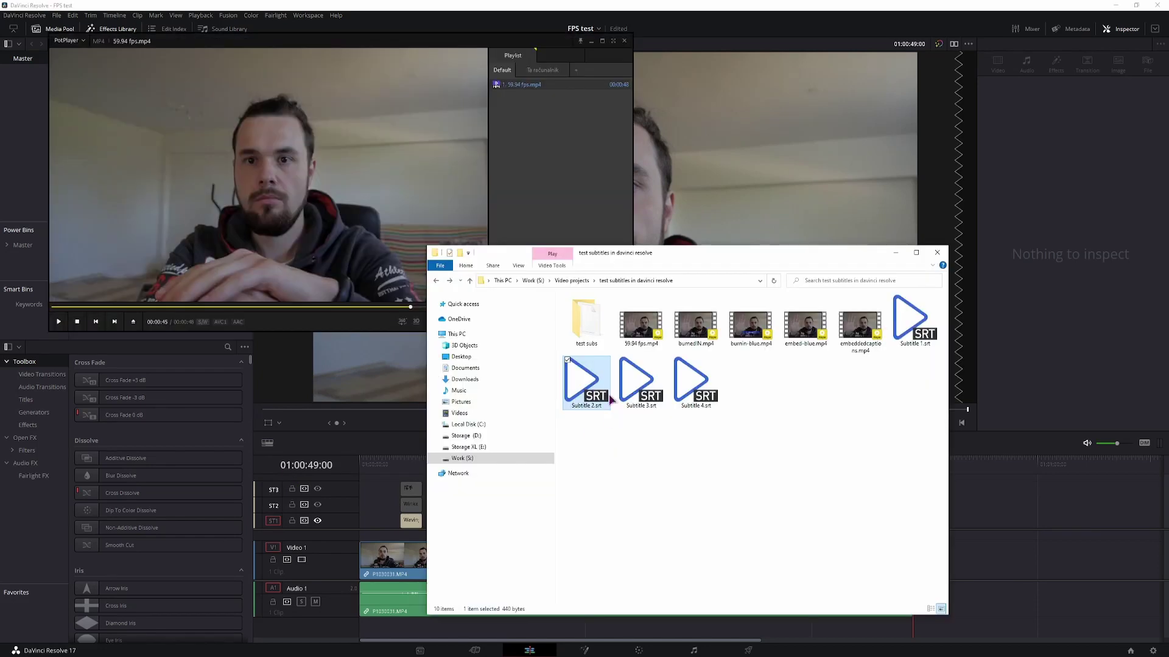
drag(590, 393, 280, 243)
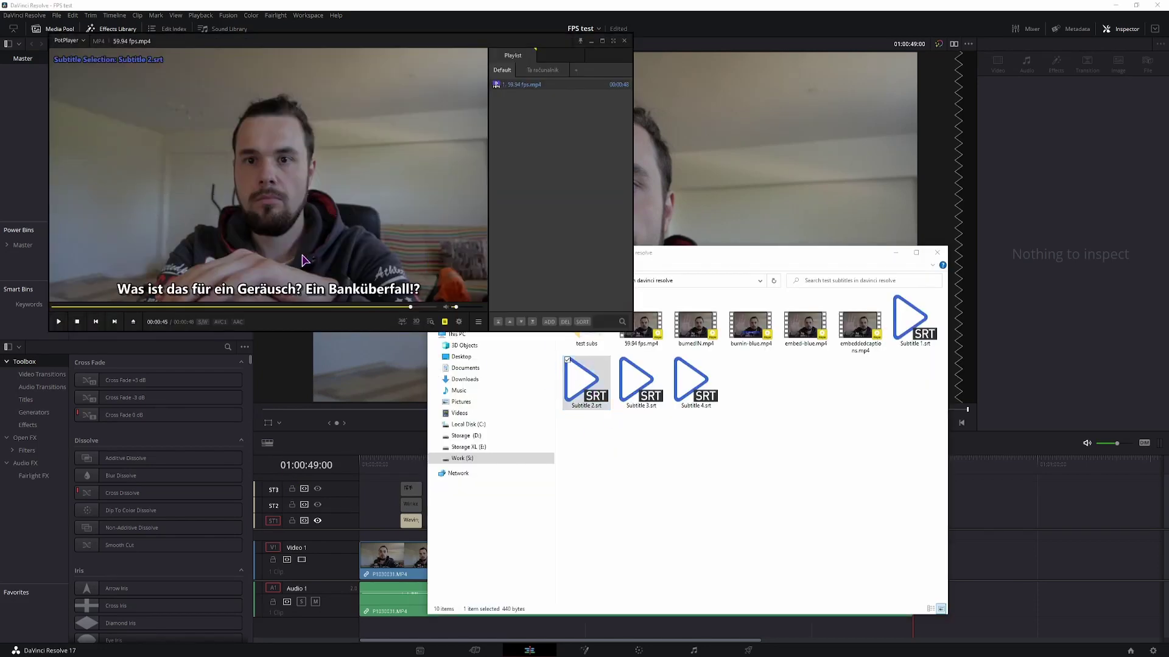
mouse_move(639, 380)
mouse_down()
mouse_move(509, 328)
mouse_move(306, 96)
mouse_move(311, 84)
mouse_up()
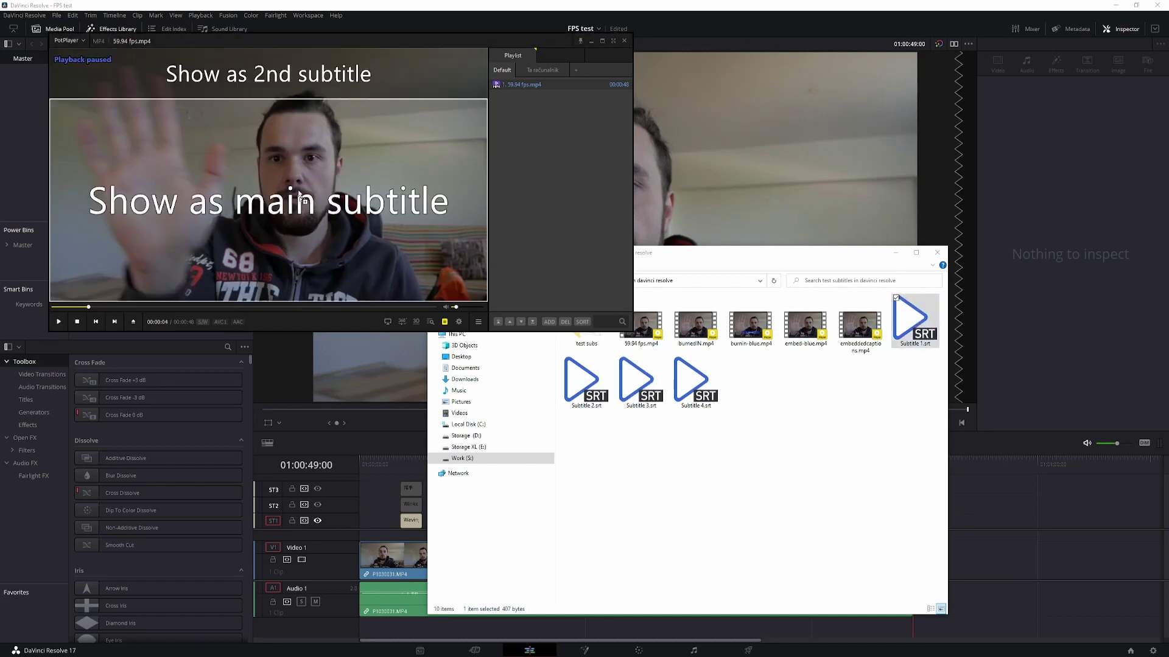
drag(919, 322, 152, 244)
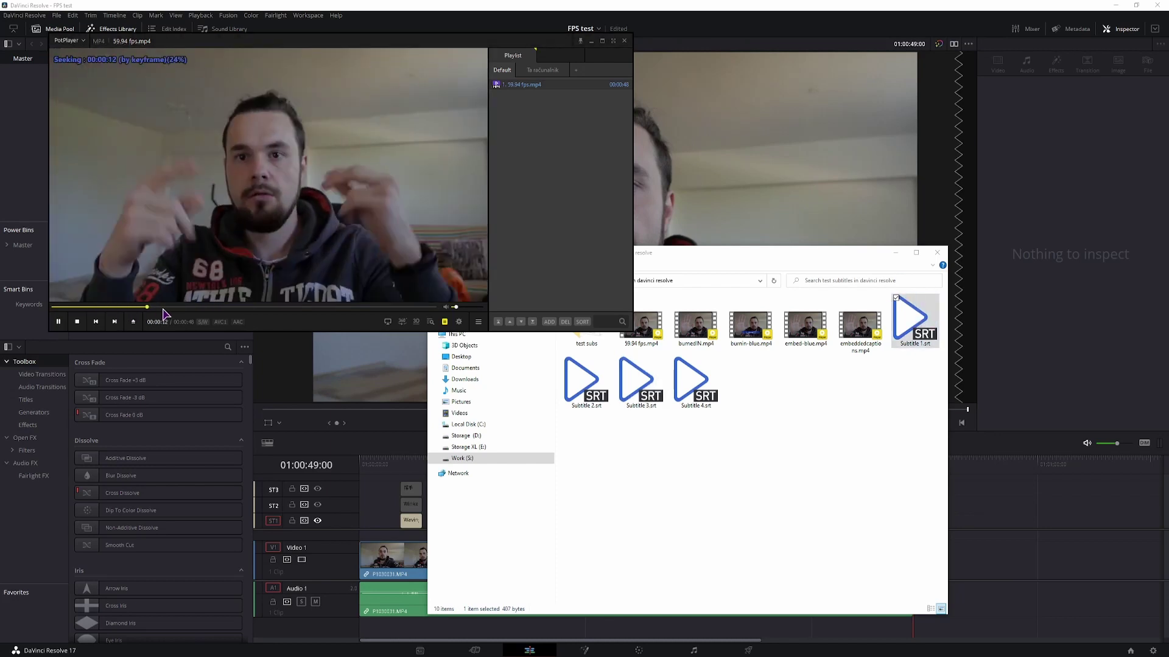
click(333, 308)
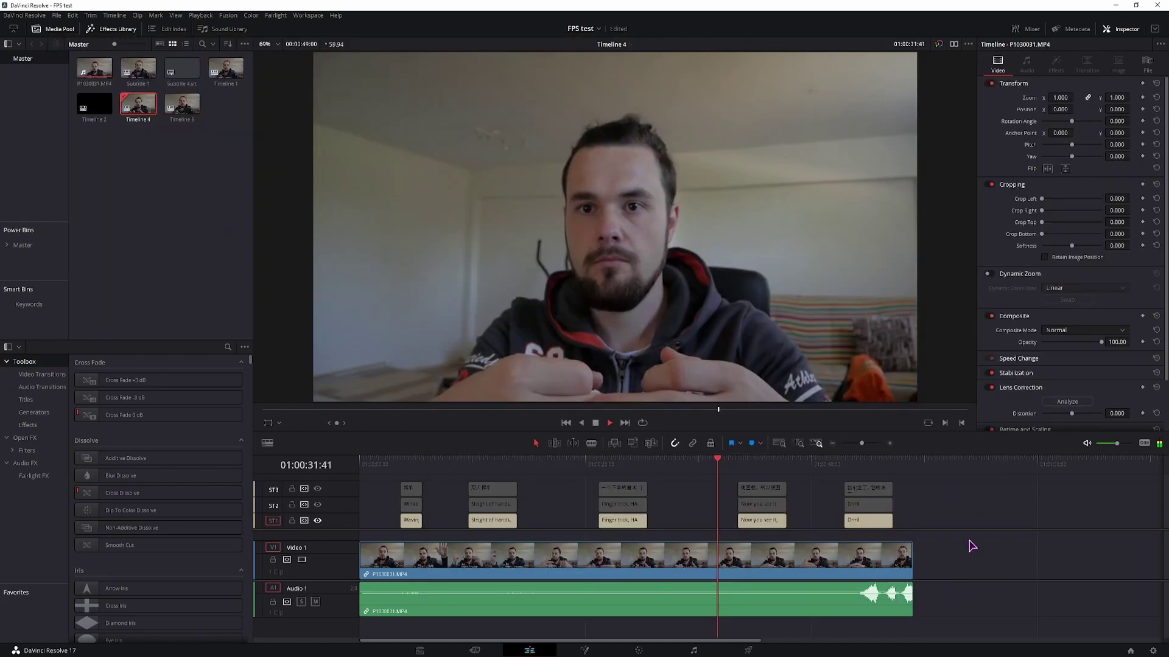